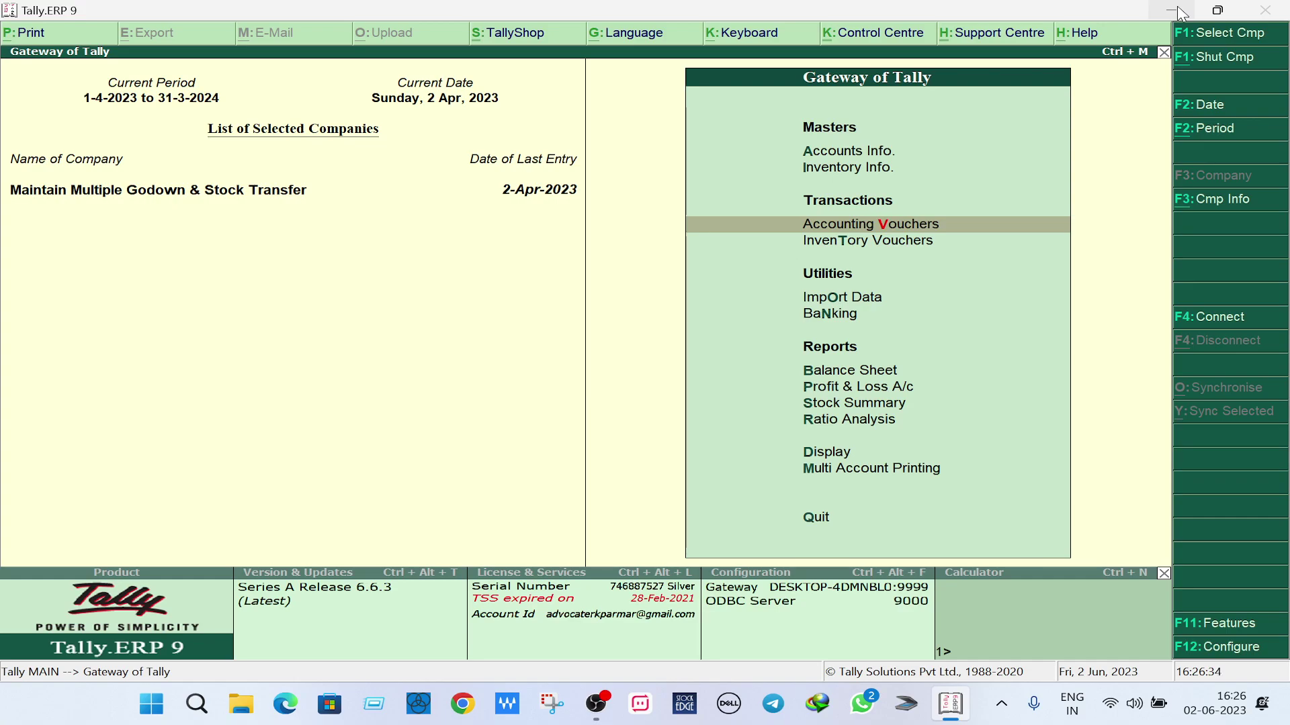
# Step: Review the company's inventory features, including the options for maintaining multiple godowns and stock categories, and leave without making changes
pyautogui.press('F11')
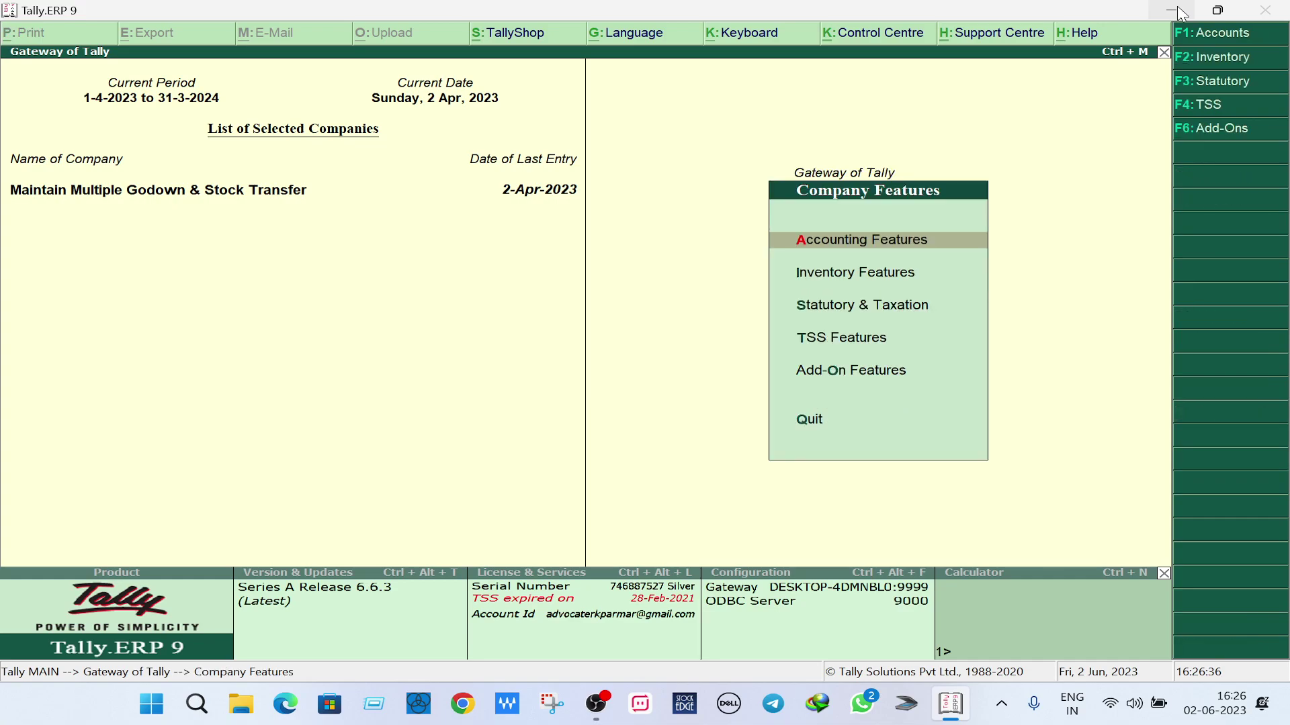
pyautogui.press('Down')
pyautogui.press('Return')
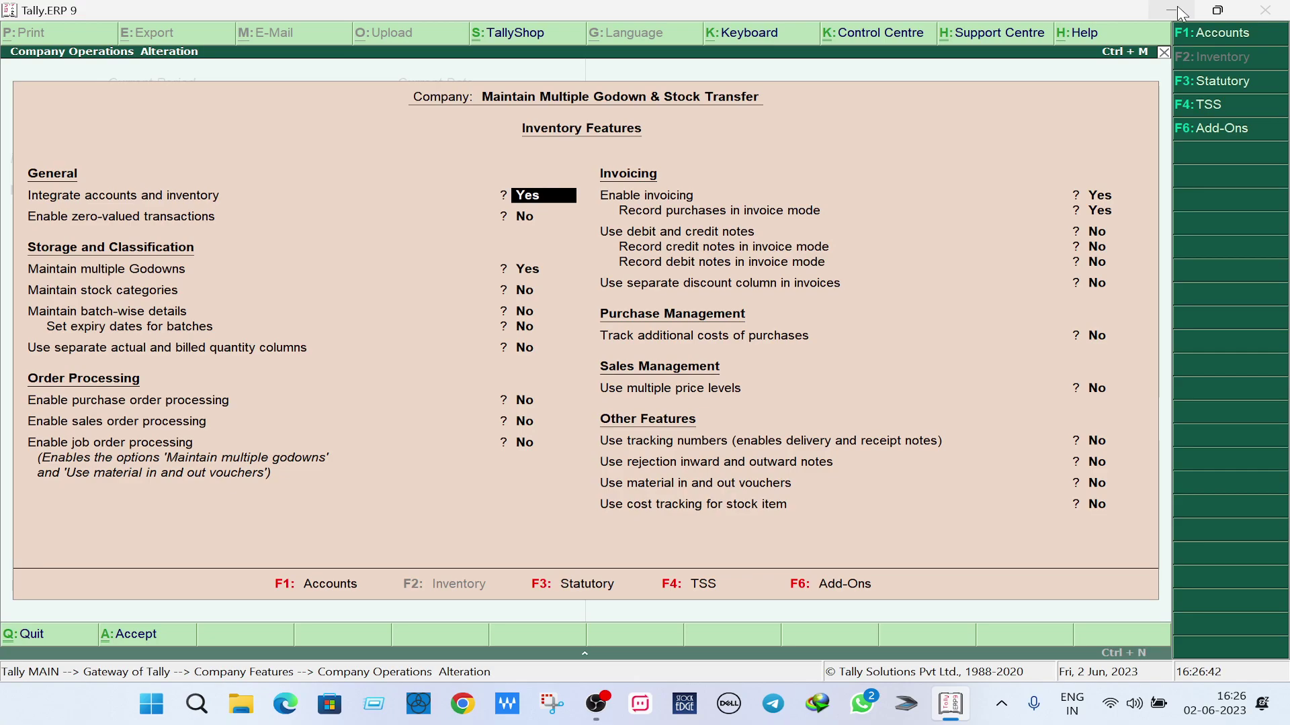
pyautogui.press('Return')
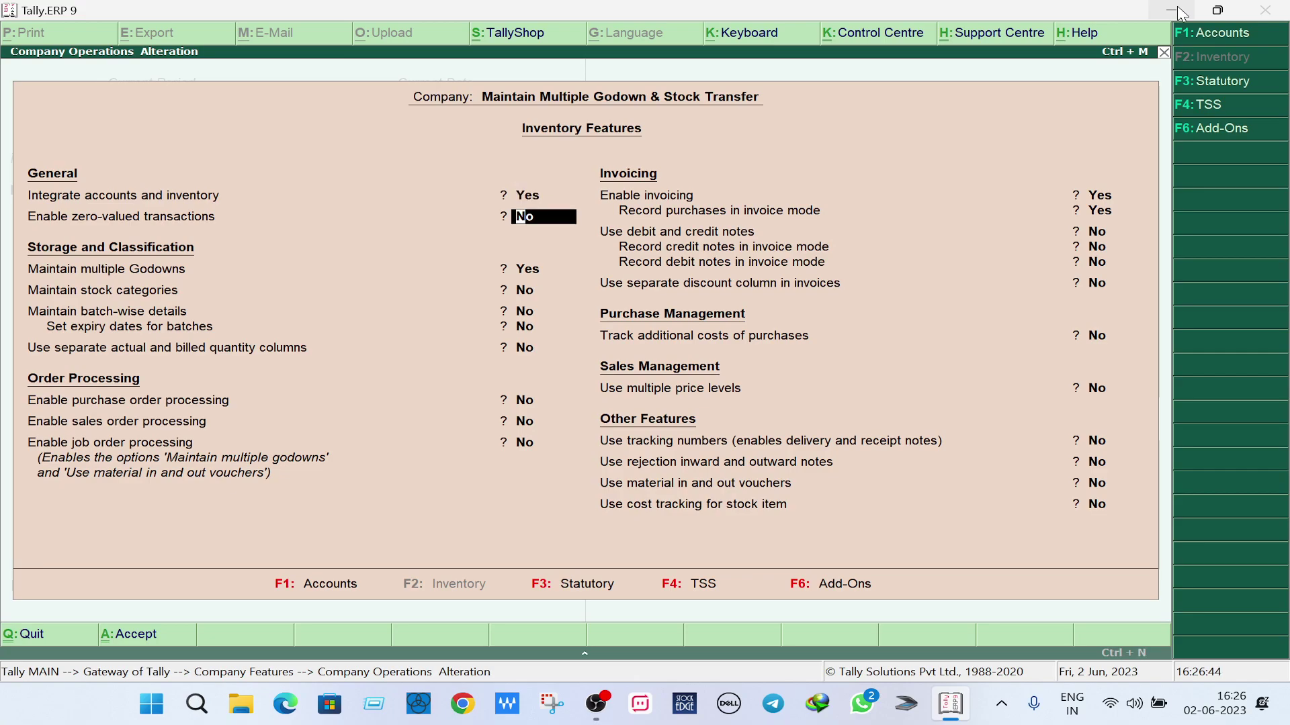
pyautogui.press('Return')
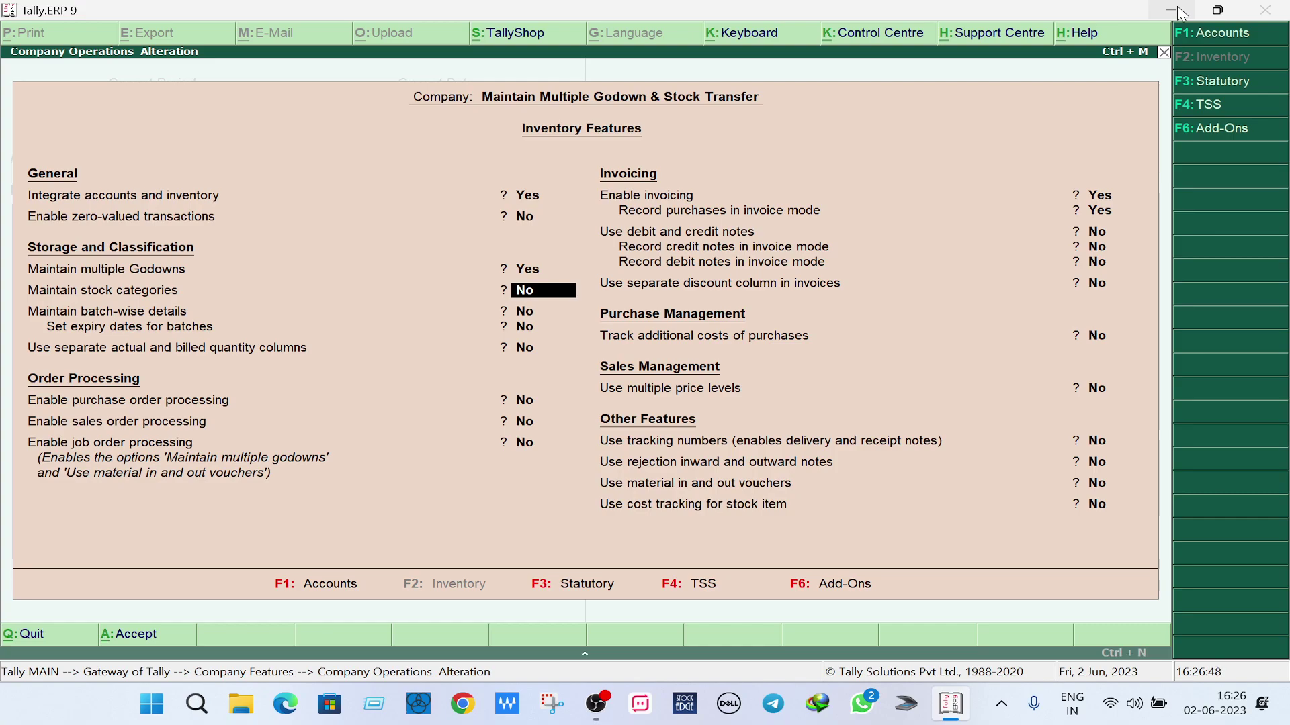
pyautogui.press('Escape')
pyautogui.press('y')
pyautogui.press('Escape')
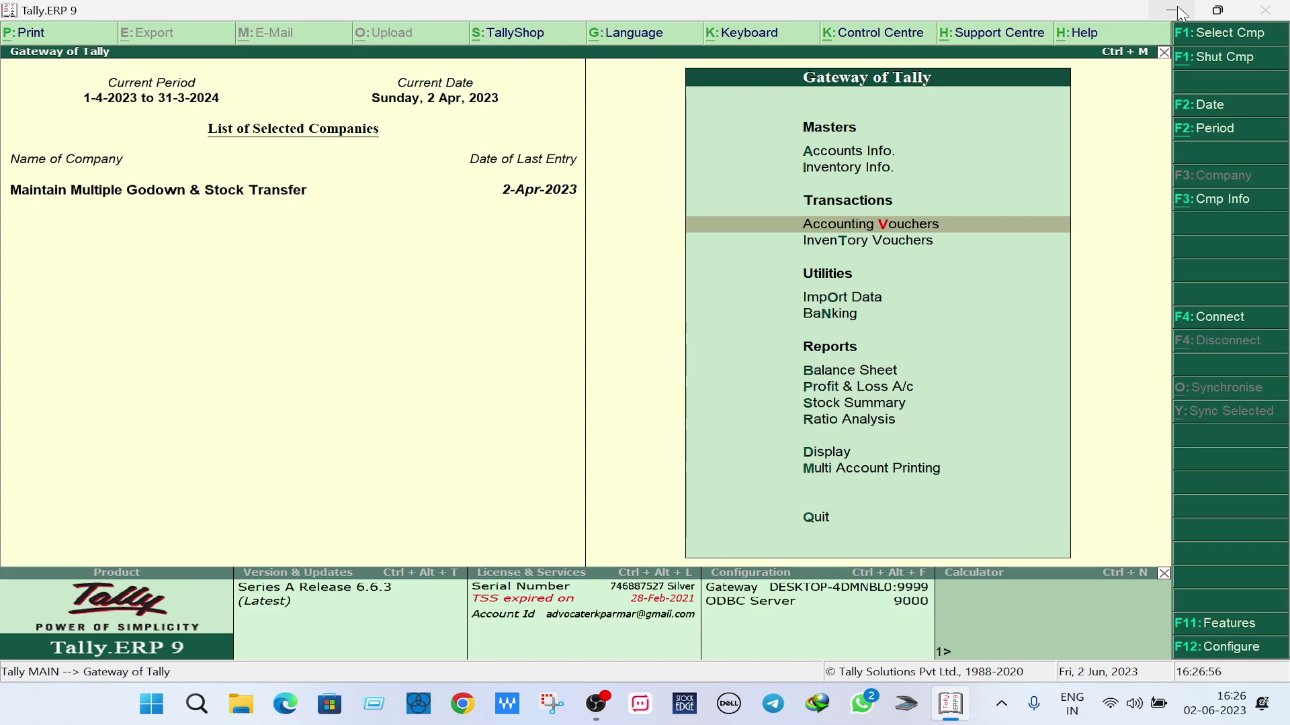
pyautogui.press('Return')
pyautogui.press('Escape')
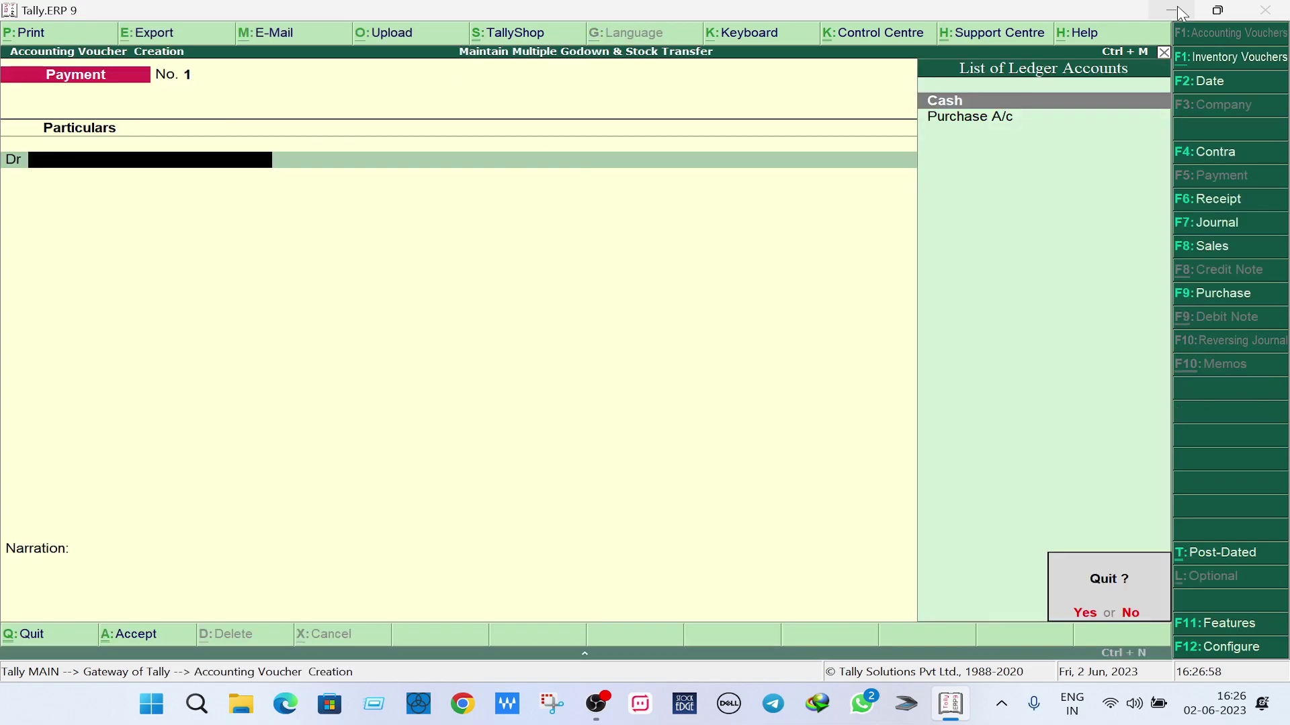
pyautogui.press('y')
# Step: Display the purchase register for April and open purchase voucher No. 1
pyautogui.press('d')
pyautogui.press('a')
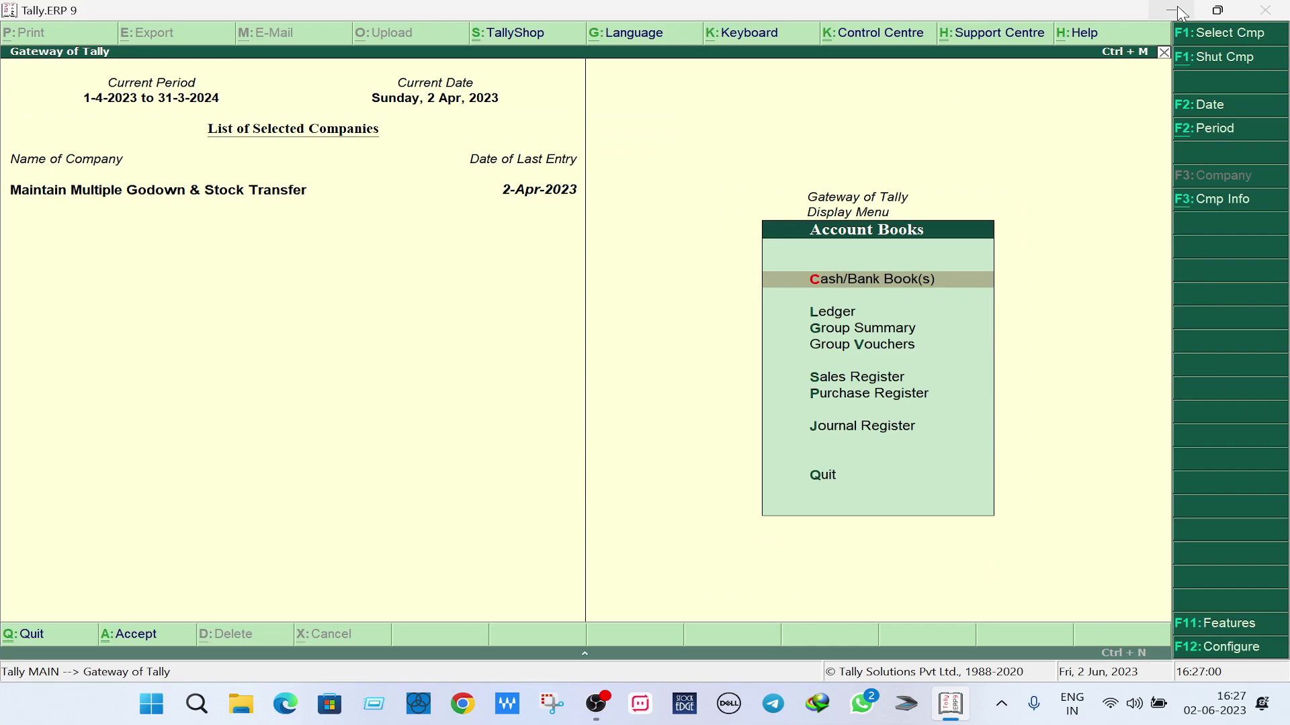
pyautogui.press('p')
pyautogui.press('Return')
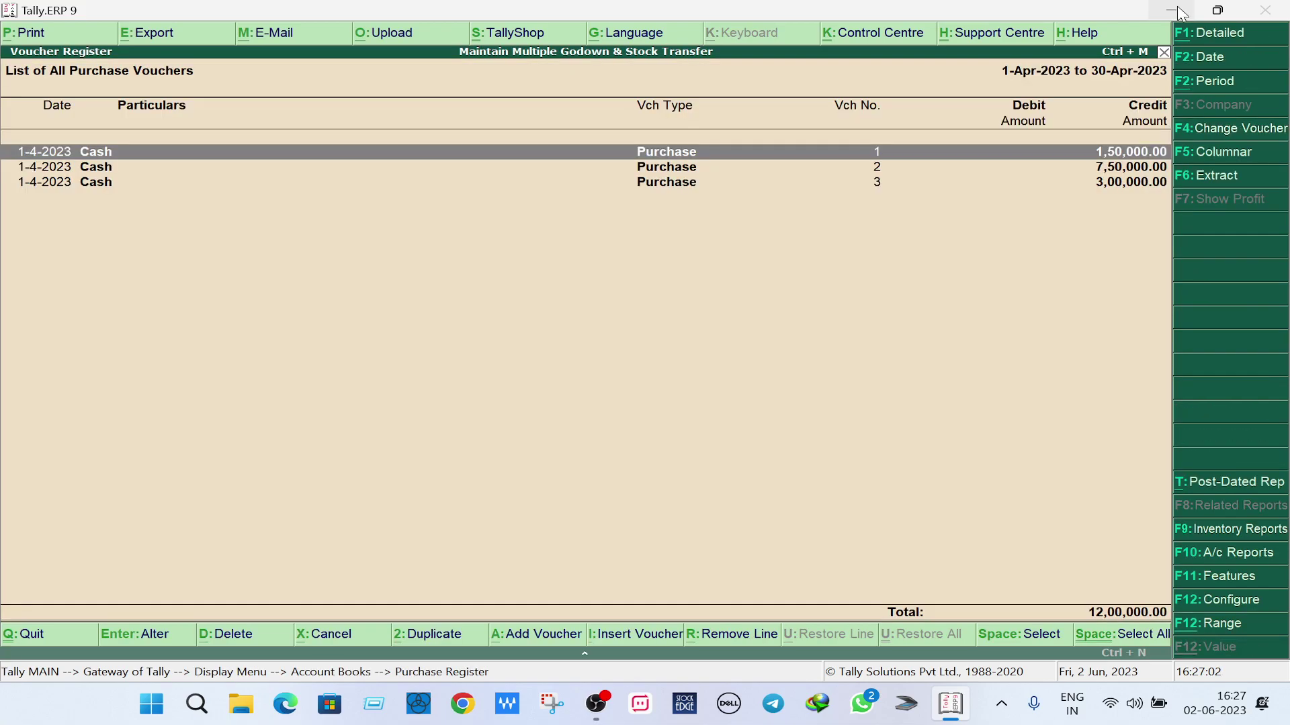
pyautogui.press('Return')
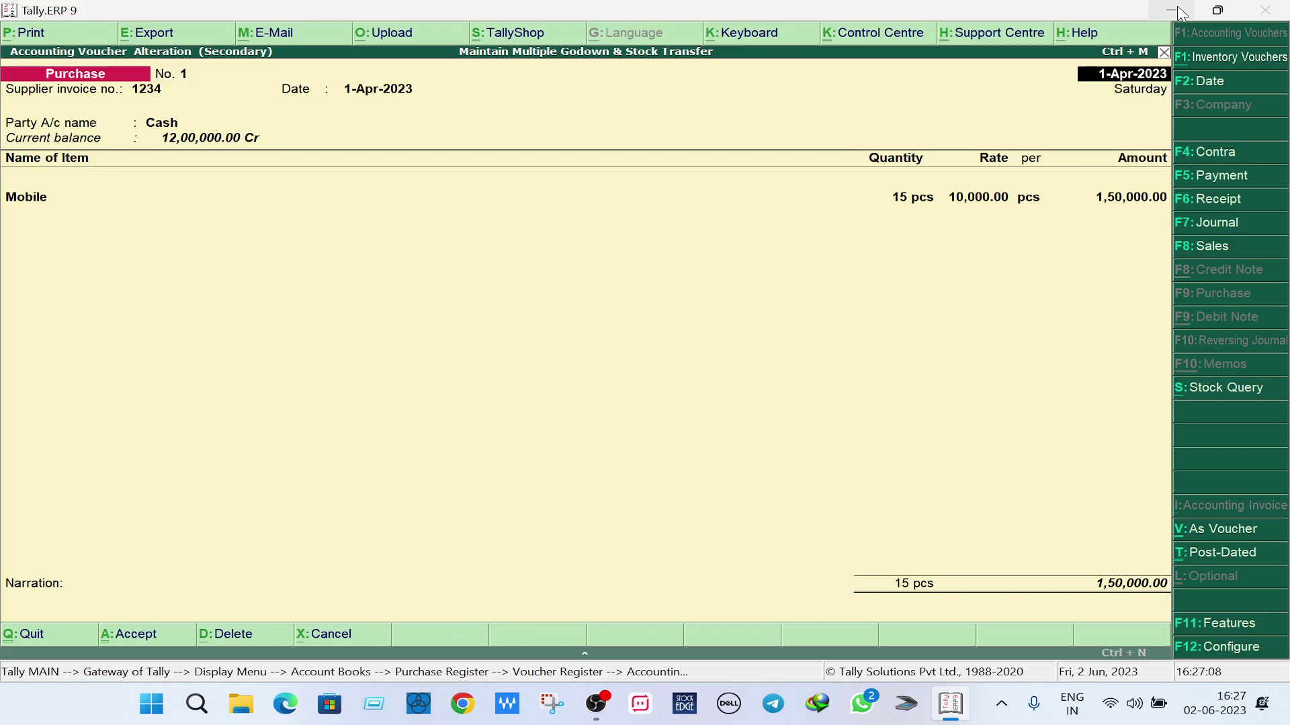
# Step: Advance to the party account of purchase voucher No. 1 and view the purchase invoice configuration options
pyautogui.press('Return')
pyautogui.press('Return')
pyautogui.press('Return')
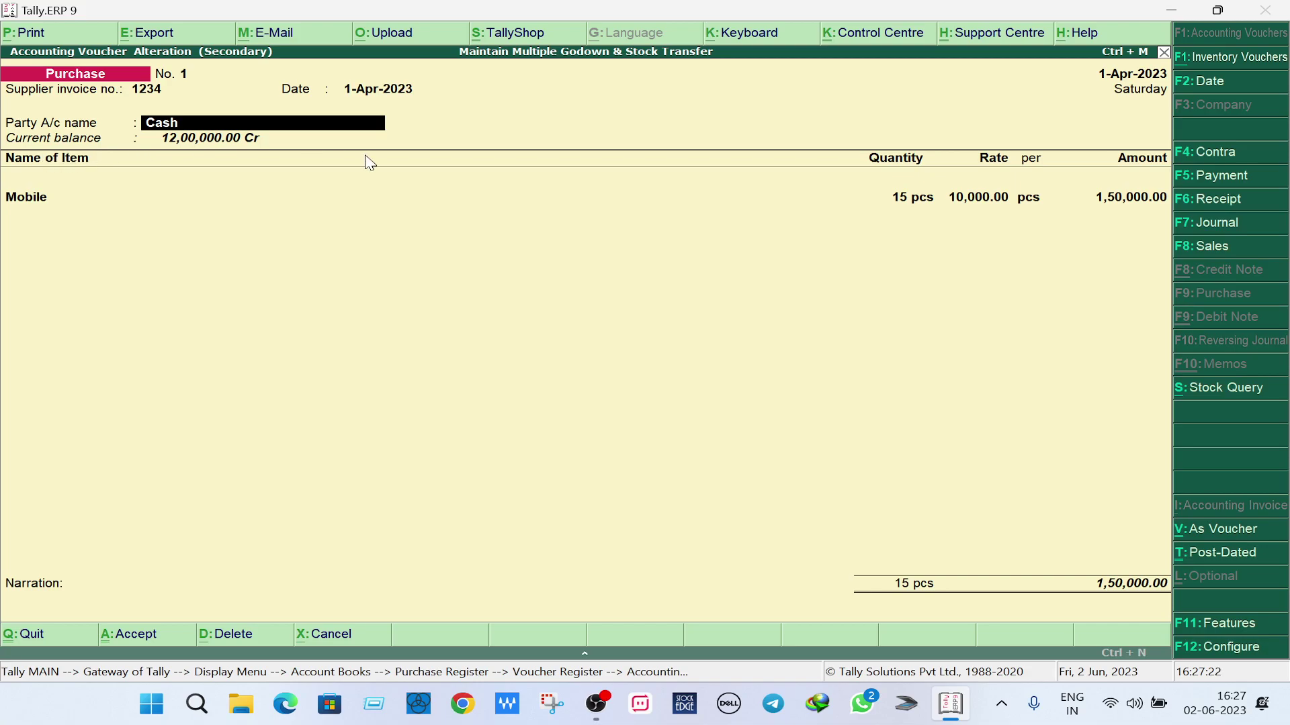
pyautogui.press('F12')
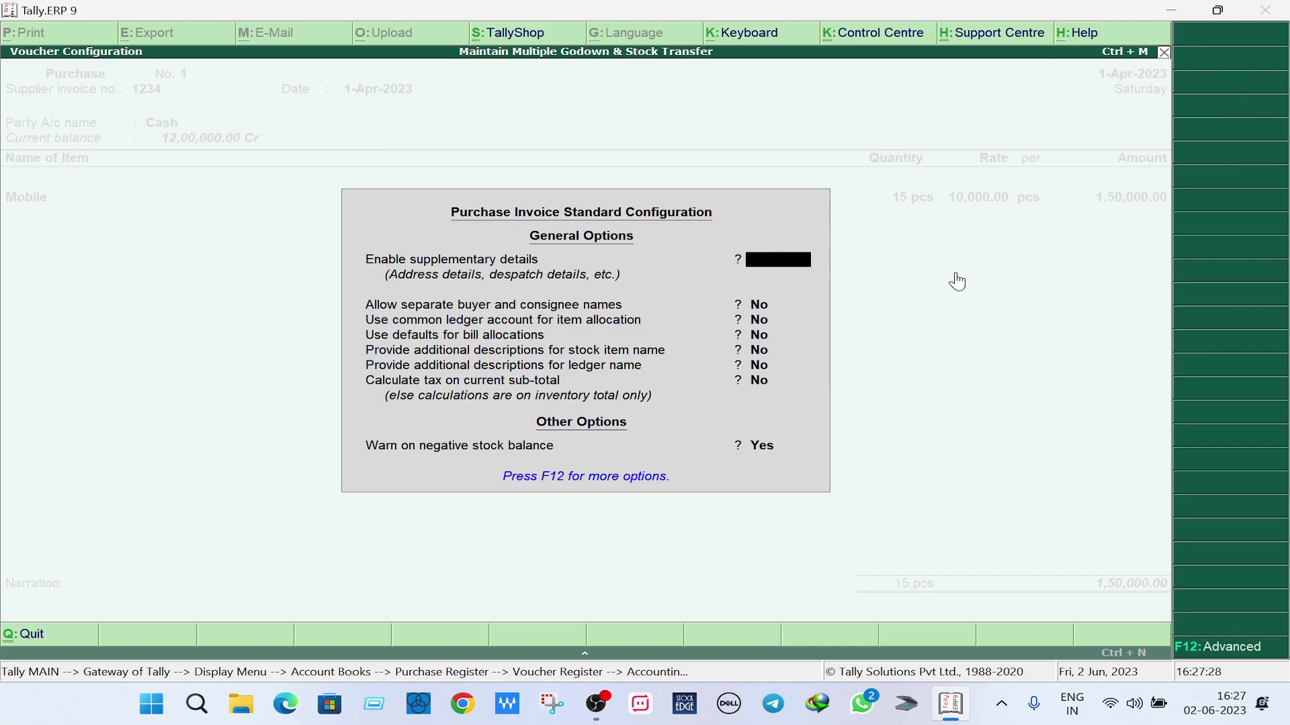
pyautogui.press('Escape')
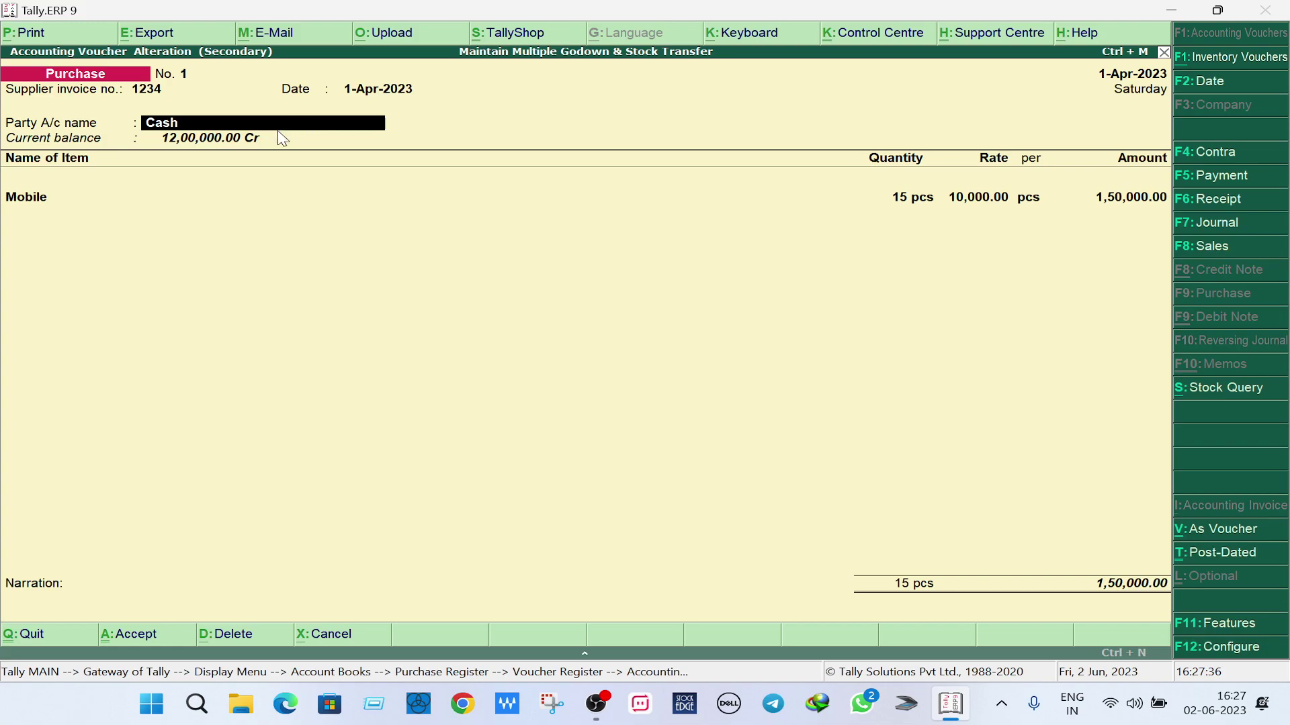
# Step: Go through the voucher's party details and supplier's details to reach the Mobile item line
pyautogui.press('Return')
pyautogui.press('Return')
pyautogui.press('Return')
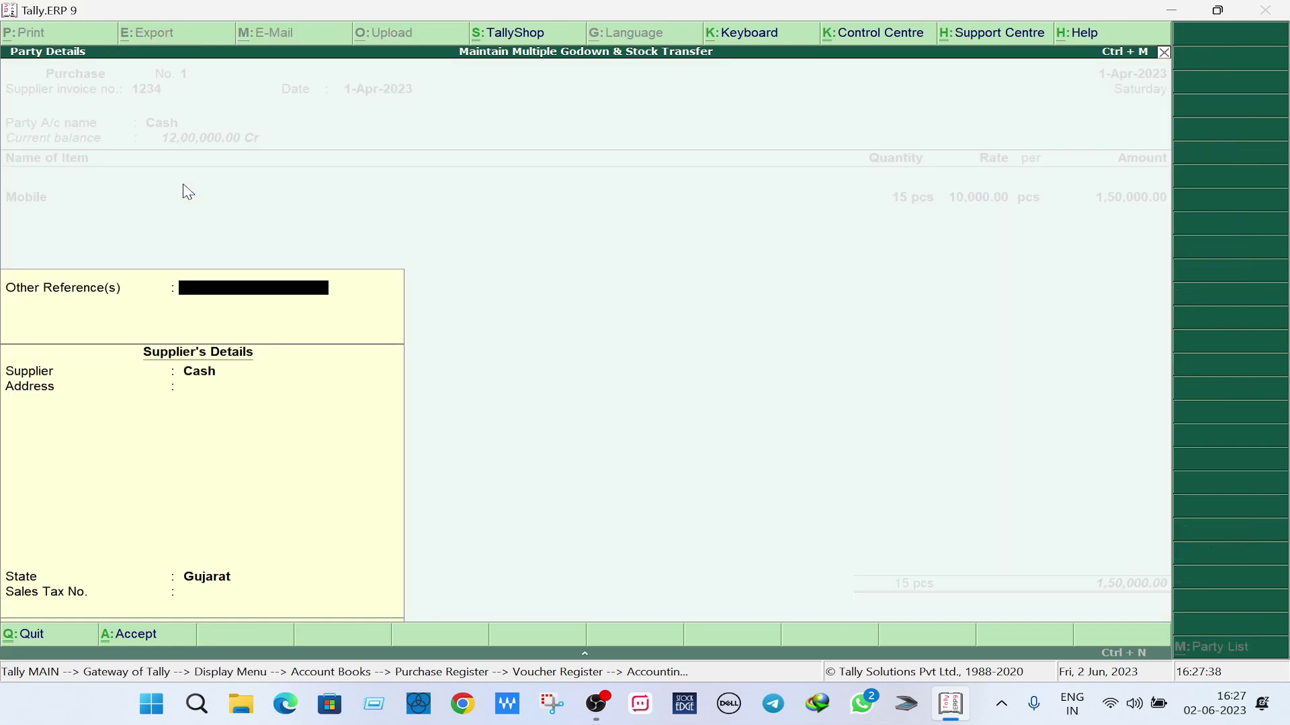
pyautogui.press('Return')
pyautogui.press('Return')
pyautogui.press('Return')
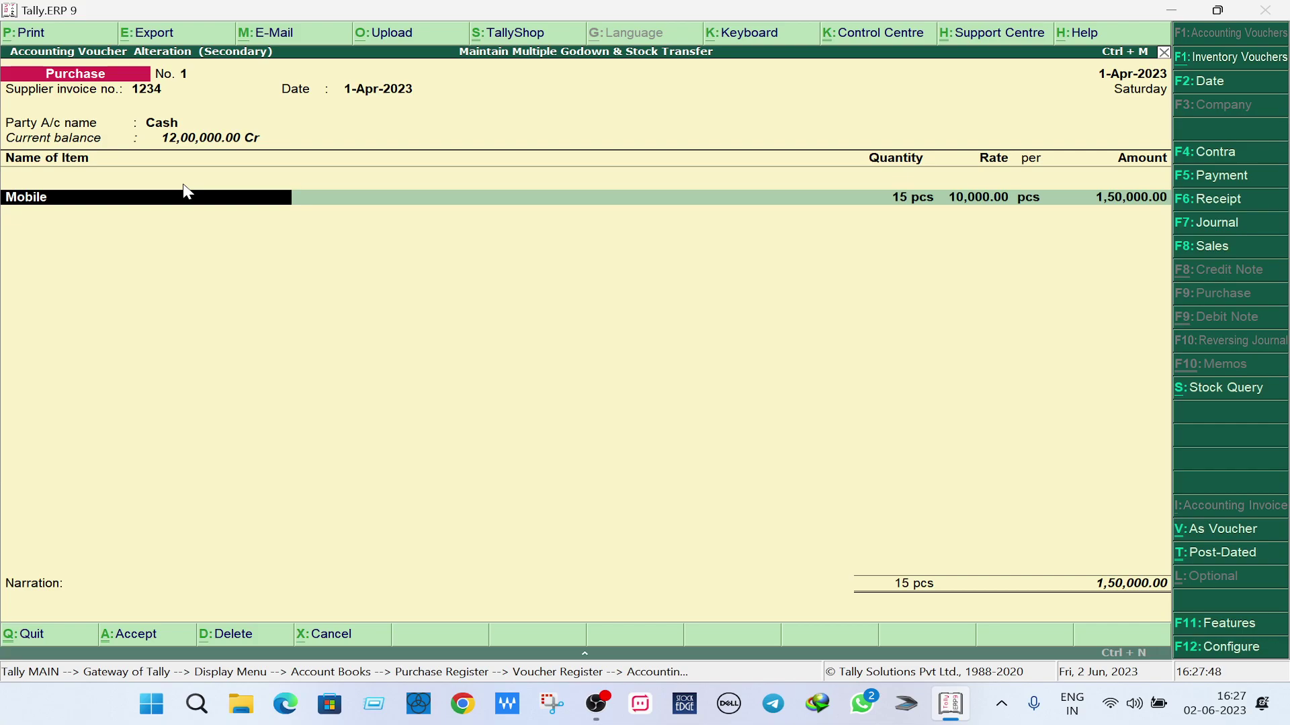
# Step: Inspect the stock item master of Mobile from the voucher and quit it without saving
pyautogui.hotkey('ctrl', 'Return')
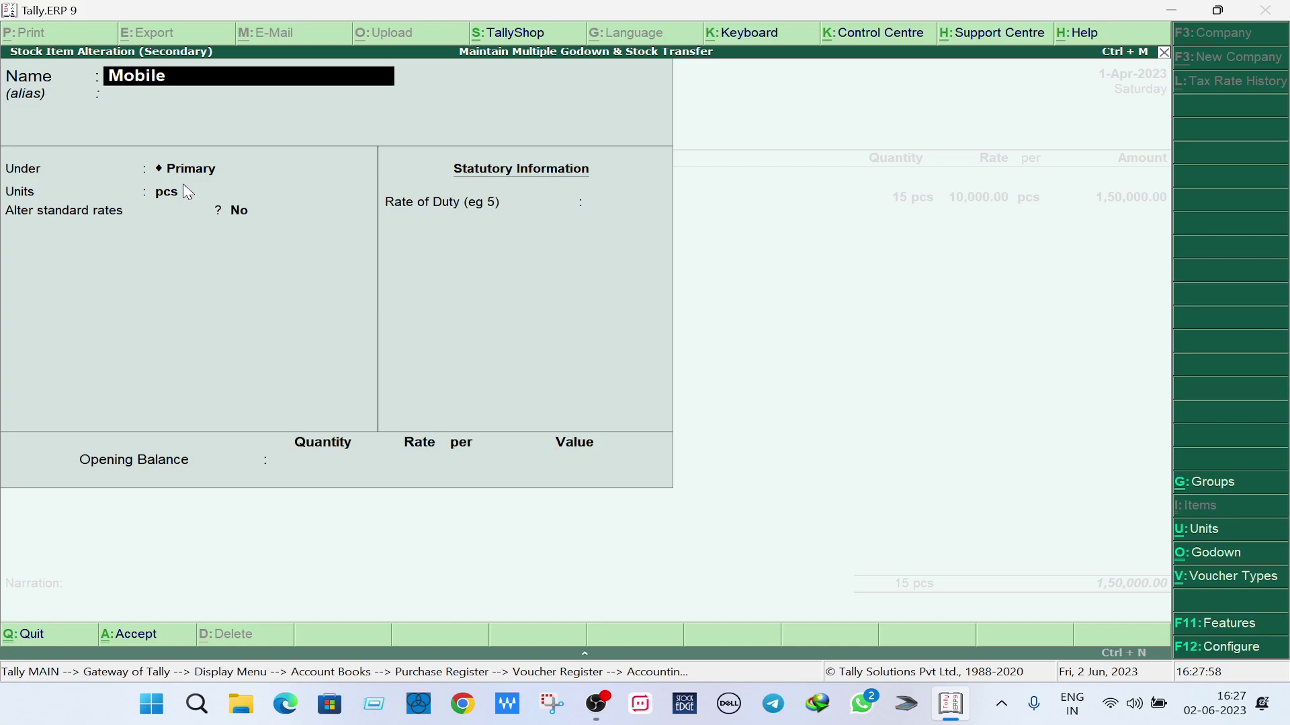
pyautogui.press('BackSpace')
pyautogui.press('Escape')
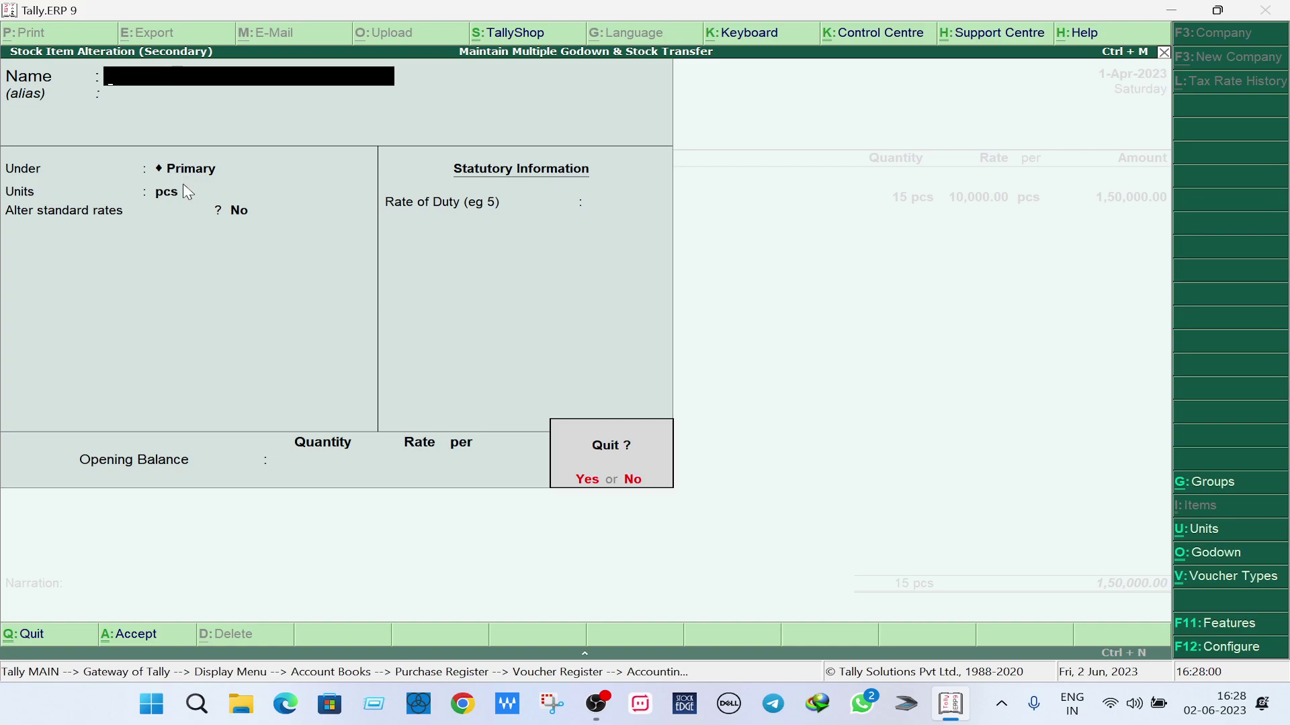
pyautogui.press('y')
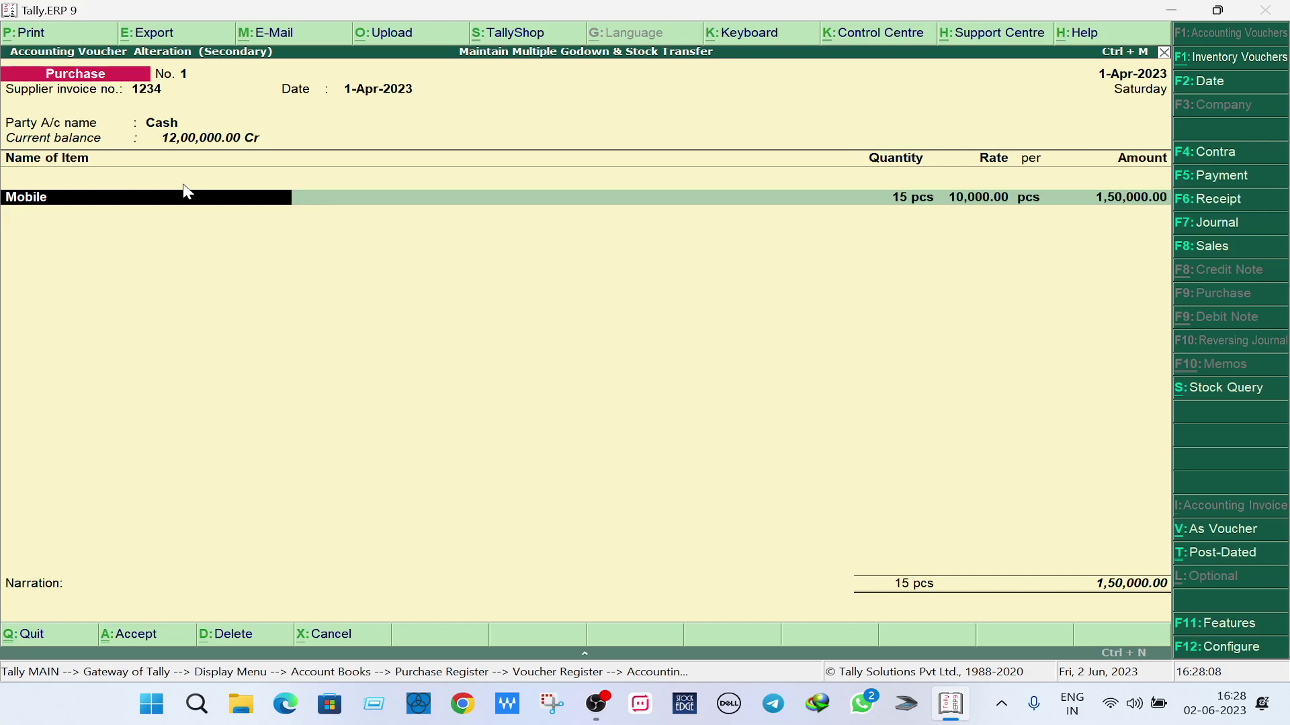
# Step: Show the godown allocations for Mobile and inspect the Shop godown's master, quitting it without saving
pyautogui.press('Return')
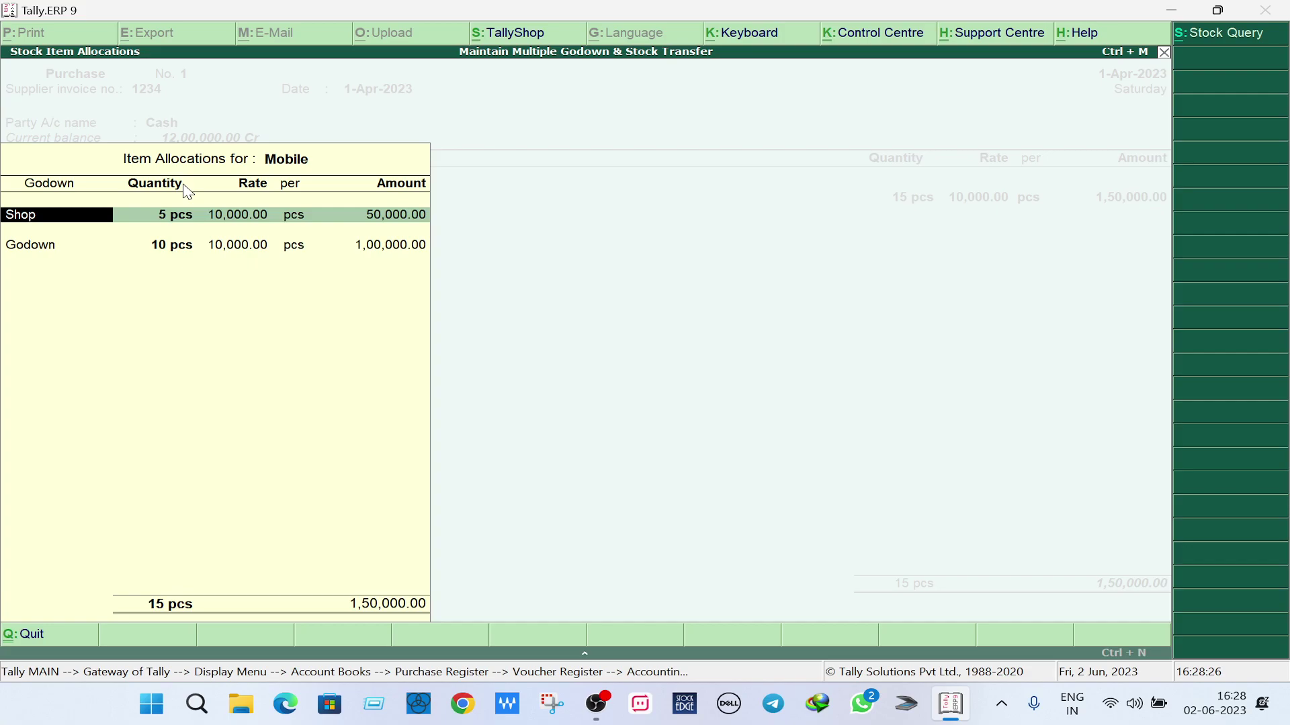
pyautogui.hotkey('ctrl', 'Return')
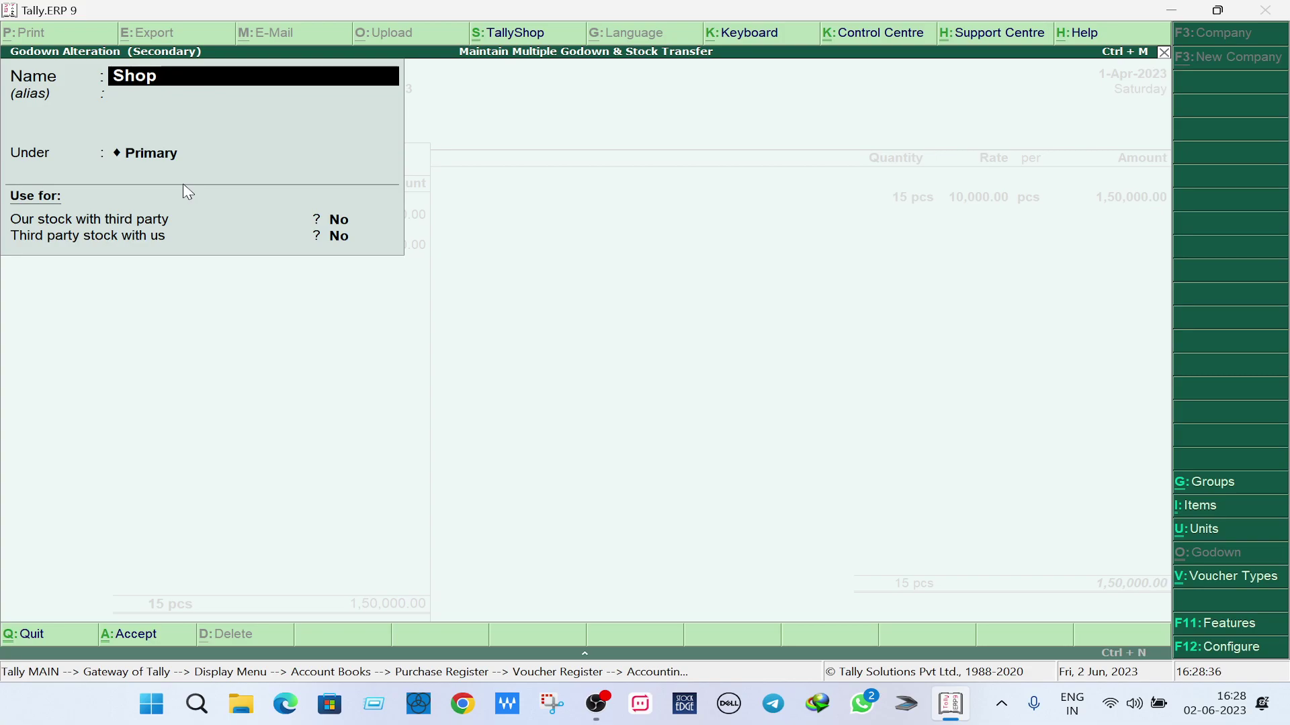
pyautogui.press('BackSpace')
pyautogui.press('Escape')
pyautogui.press('Return')
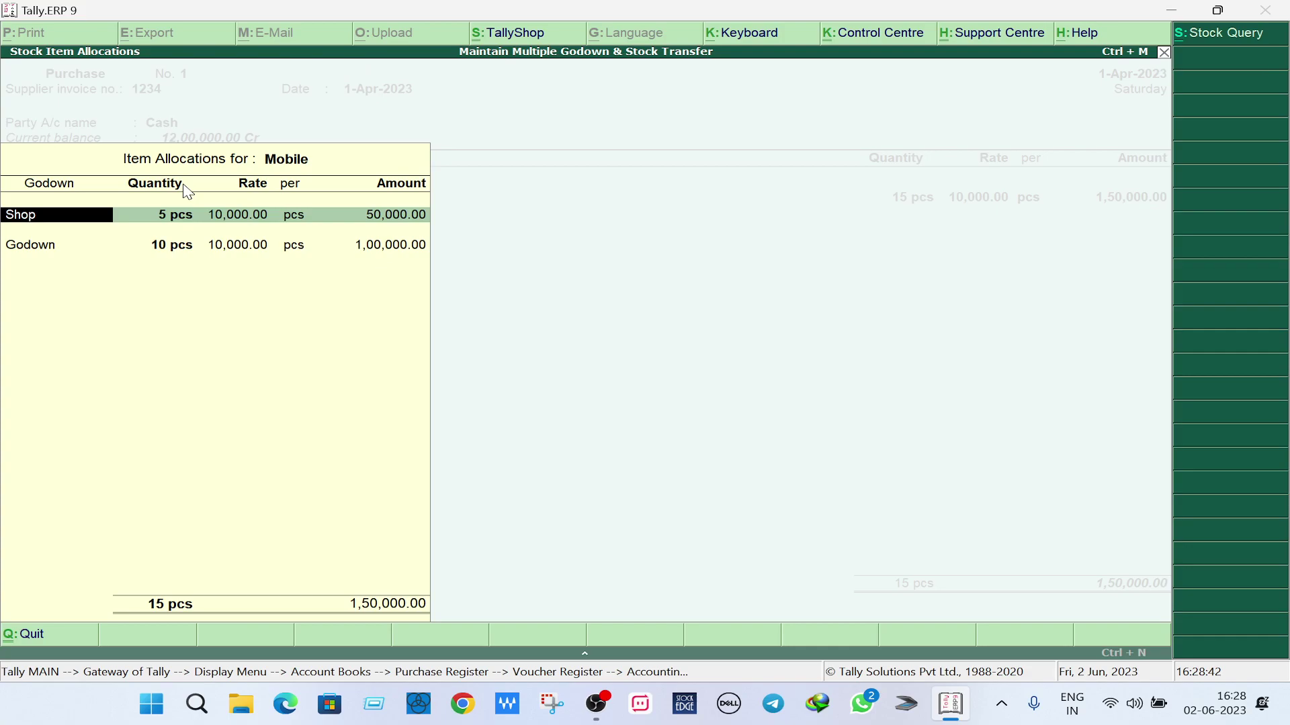
# Step: Step through Mobile's Shop allocation line and inspect the master of the location named Godown, quitting without saving
pyautogui.press('Return')
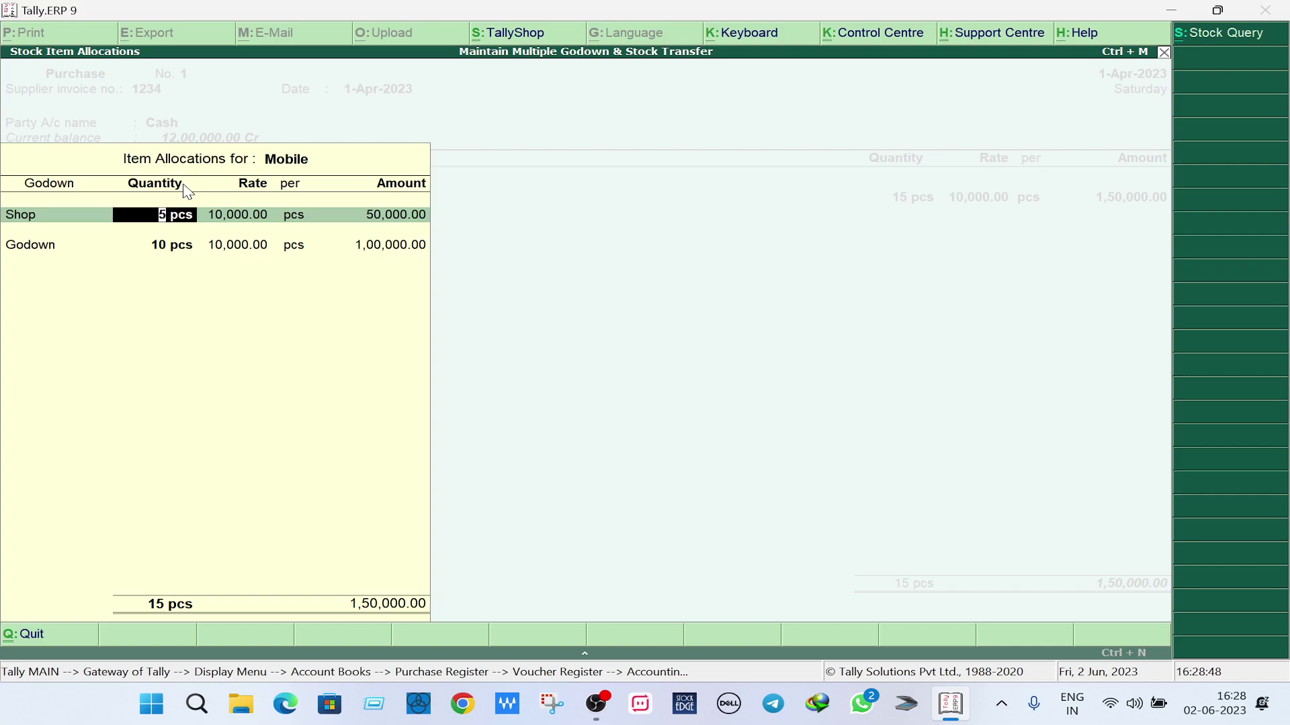
pyautogui.press('Return')
pyautogui.press('Return')
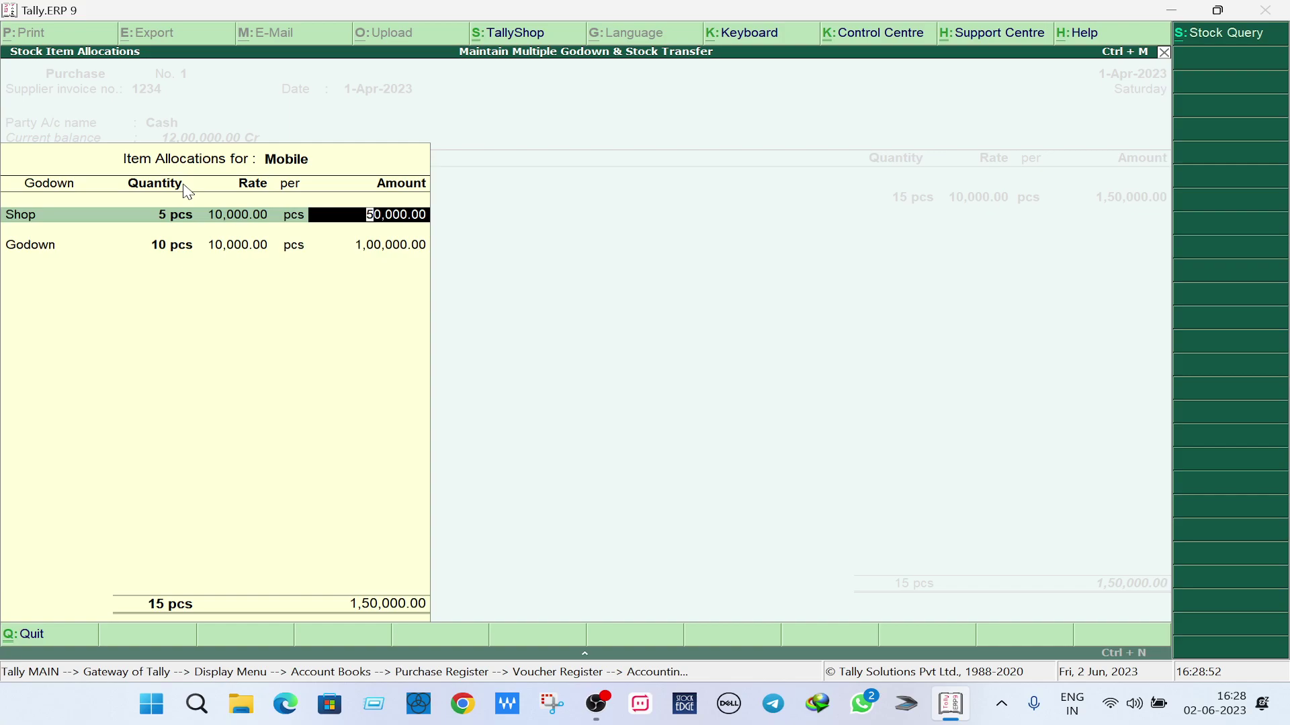
pyautogui.press('Return')
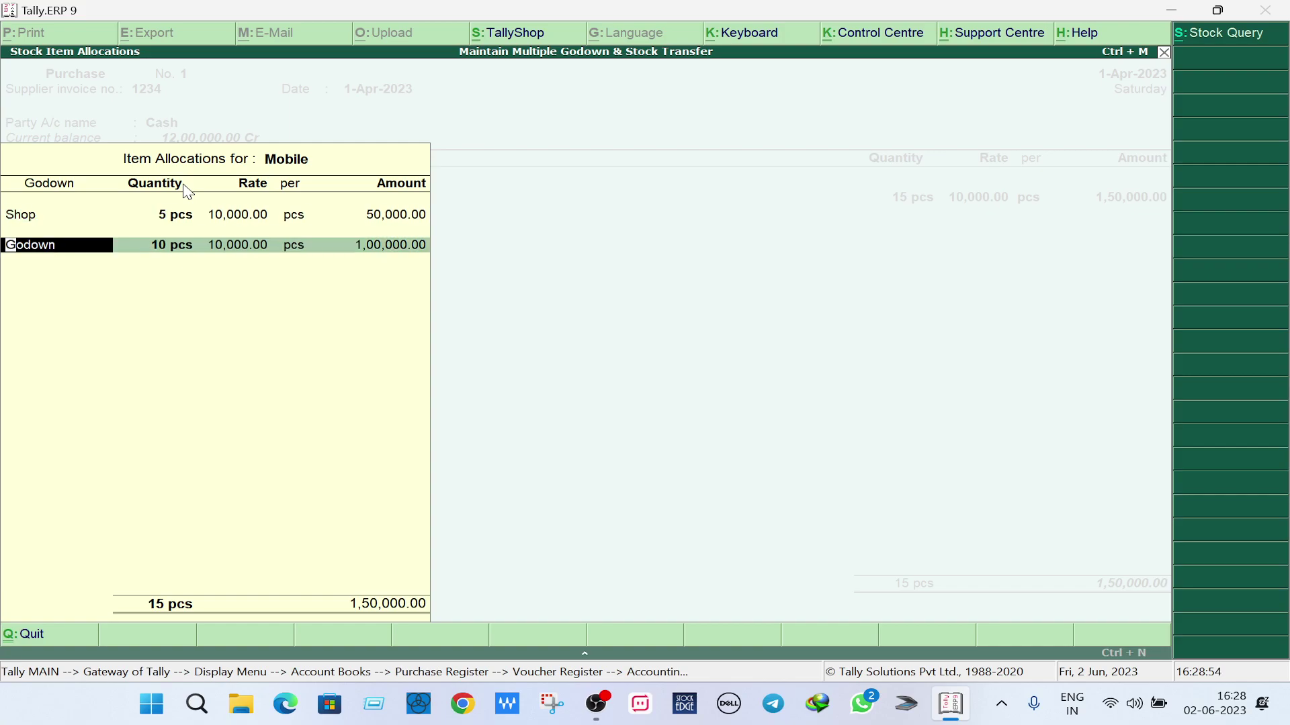
pyautogui.hotkey('ctrl', 'Return')
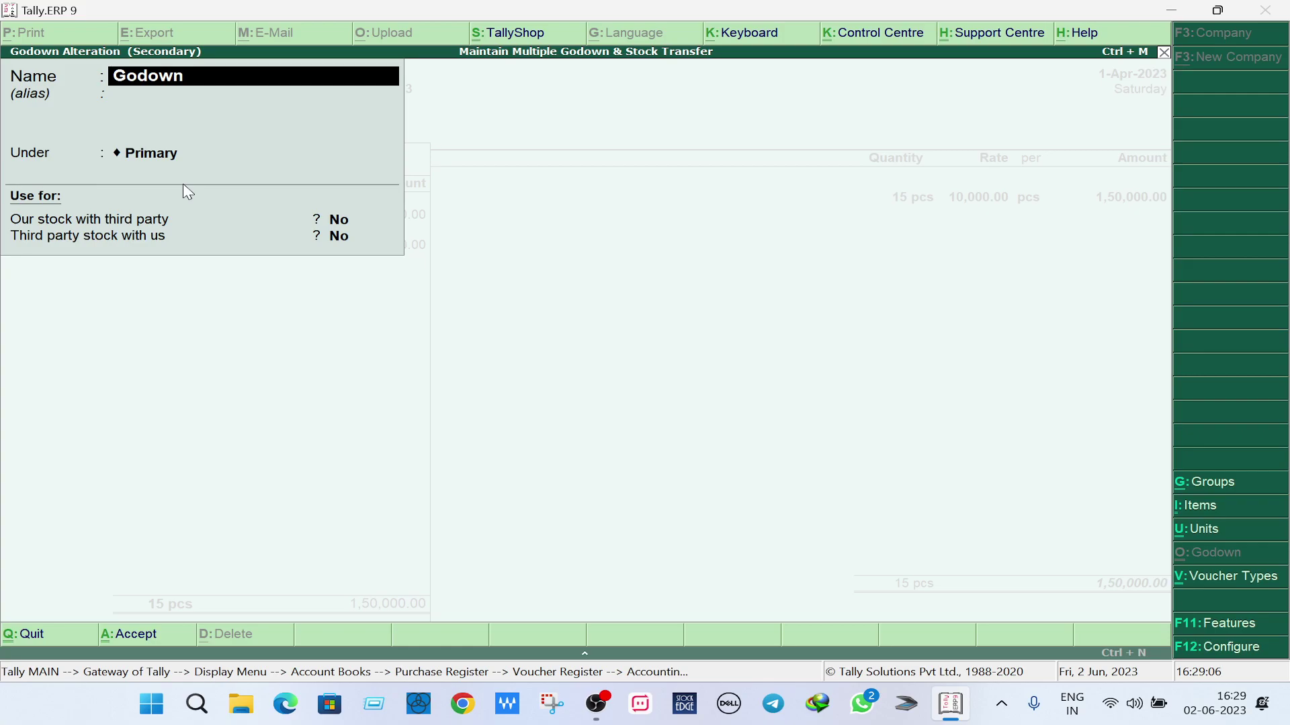
pyautogui.press('Escape')
pyautogui.press('Return')
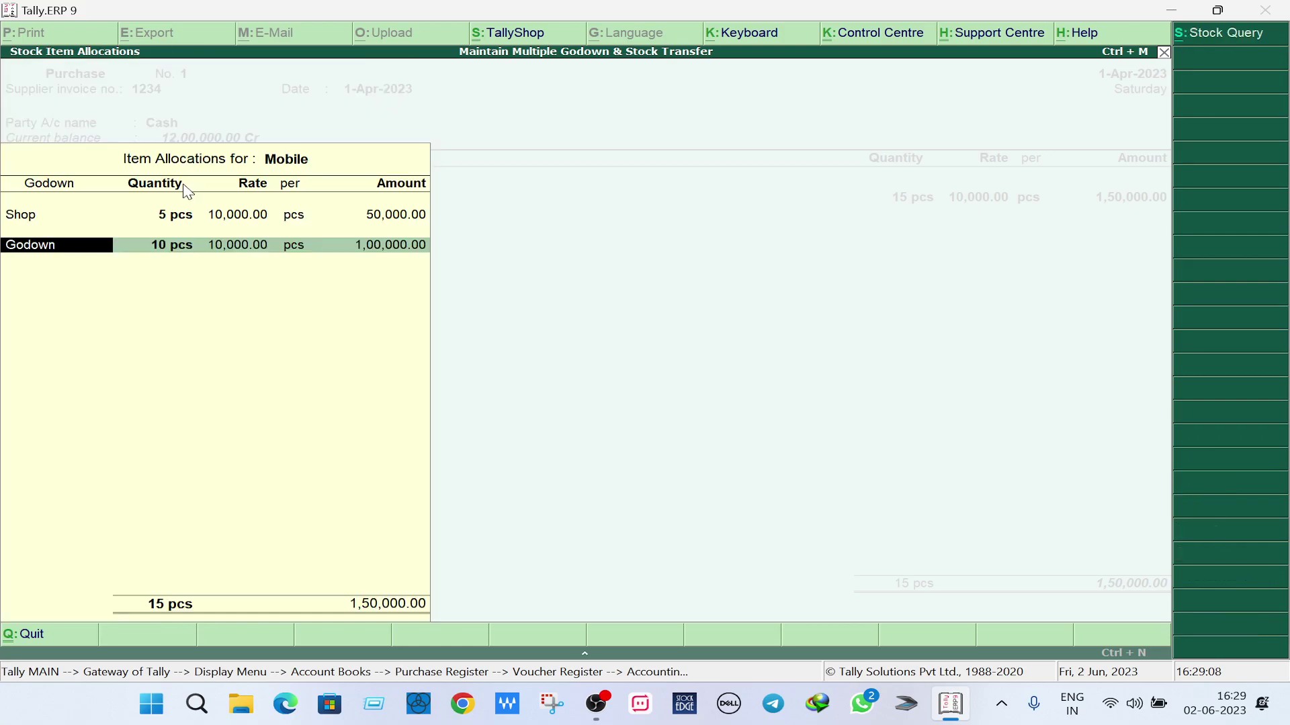
# Step: Keep the quantity and amount allocated to Godown for Mobile and accept purchase voucher No. 1
pyautogui.press('Return')
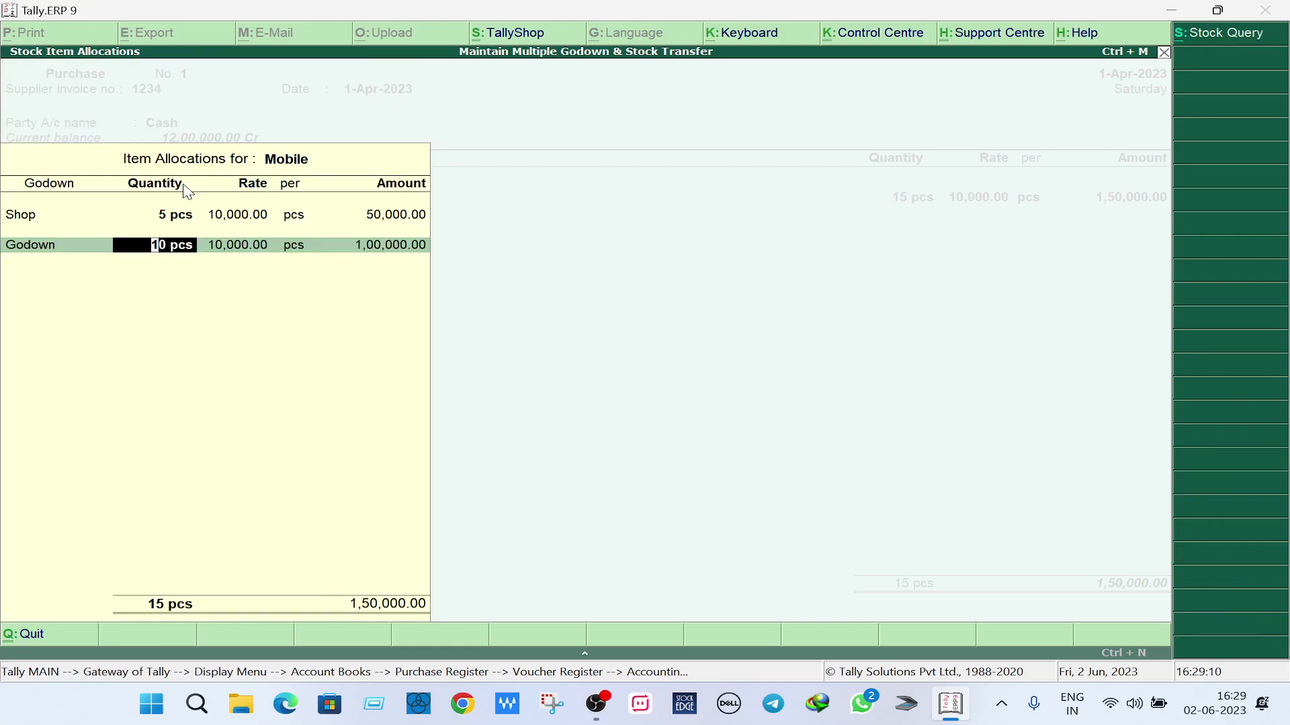
pyautogui.press('Return')
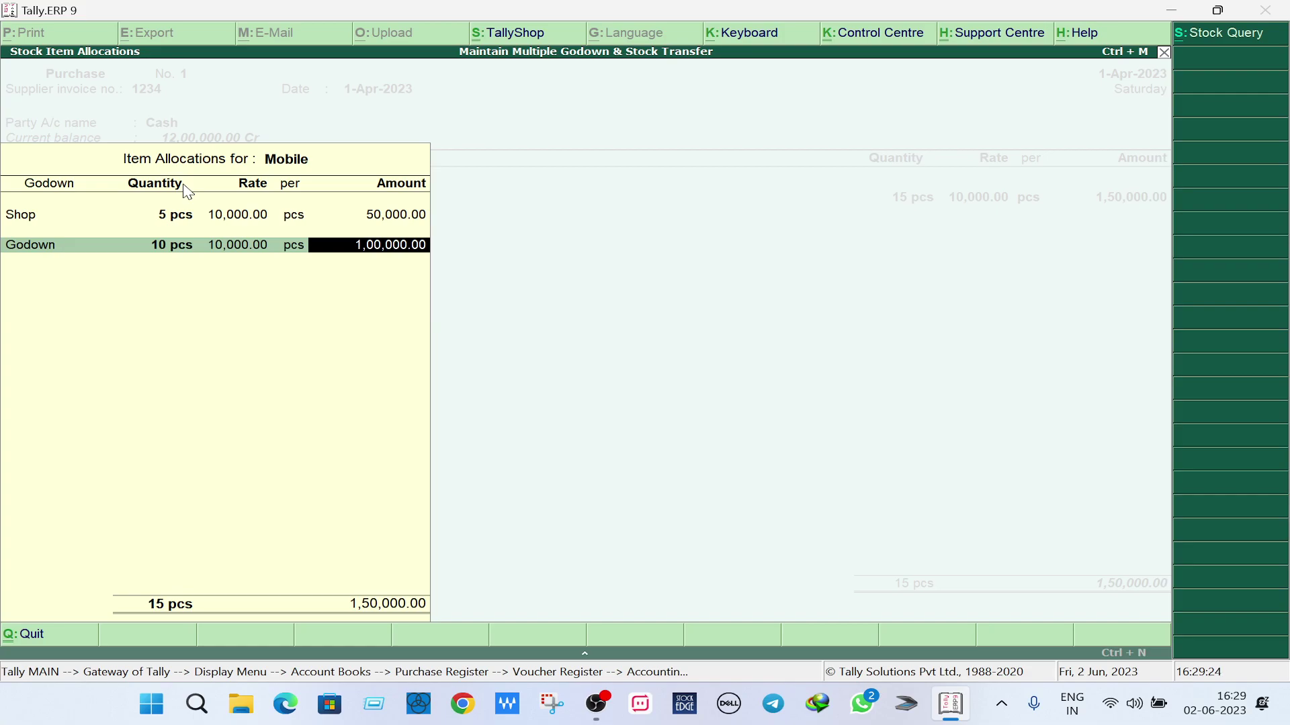
pyautogui.press('Return')
pyautogui.press('Return')
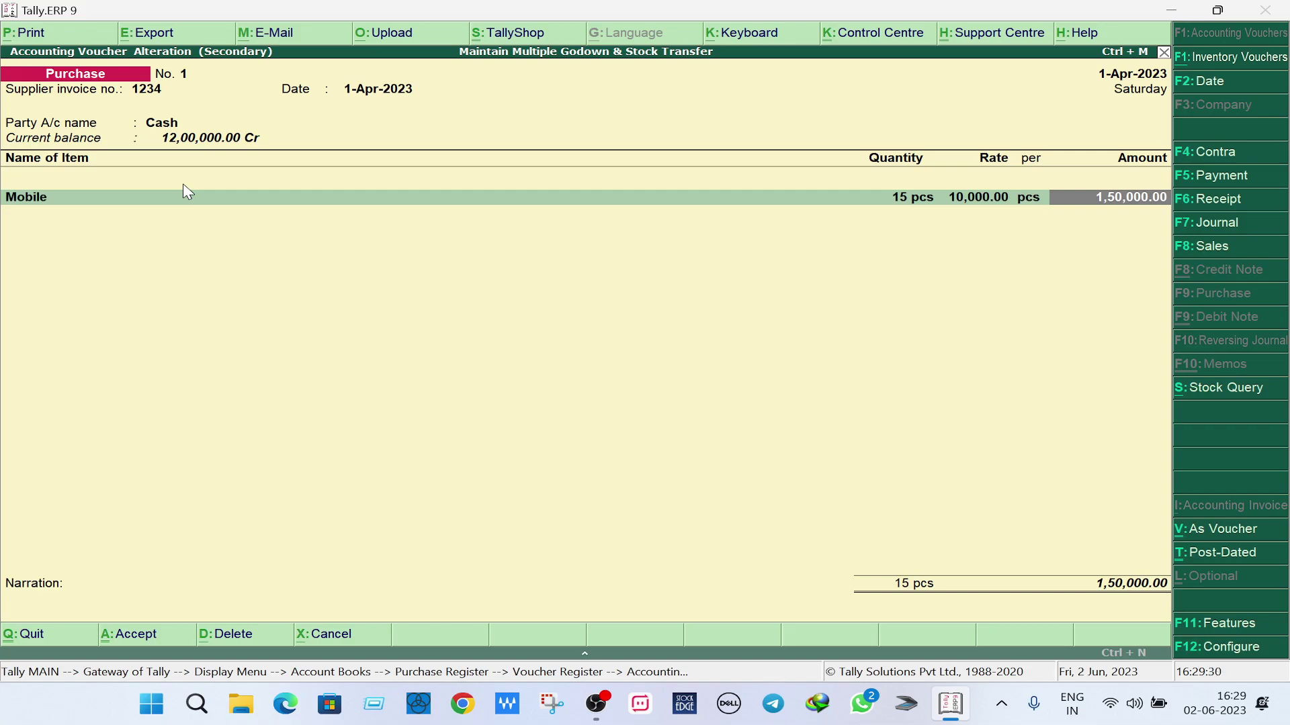
pyautogui.hotkey('ctrl', 'a')
# Step: View purchase vouchers No. 2 and No. 3 from the list of all purchase vouchers
pyautogui.press('Down')
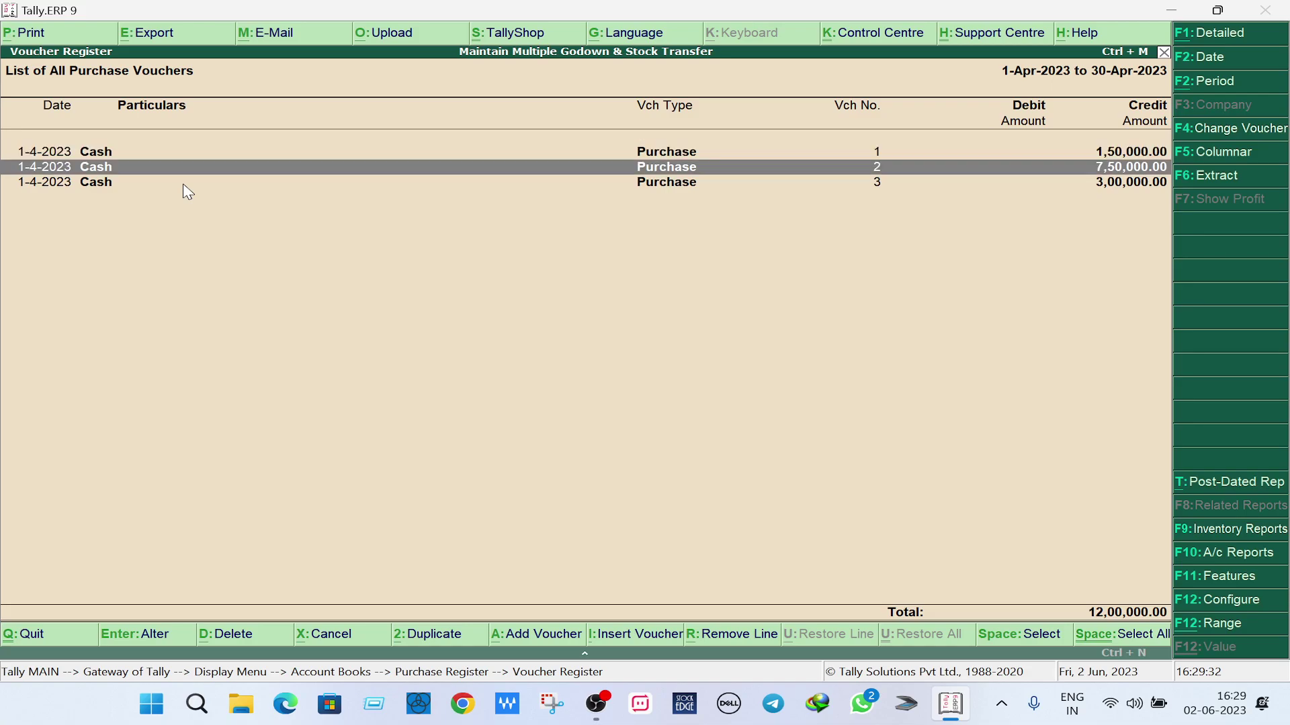
pyautogui.press('Return')
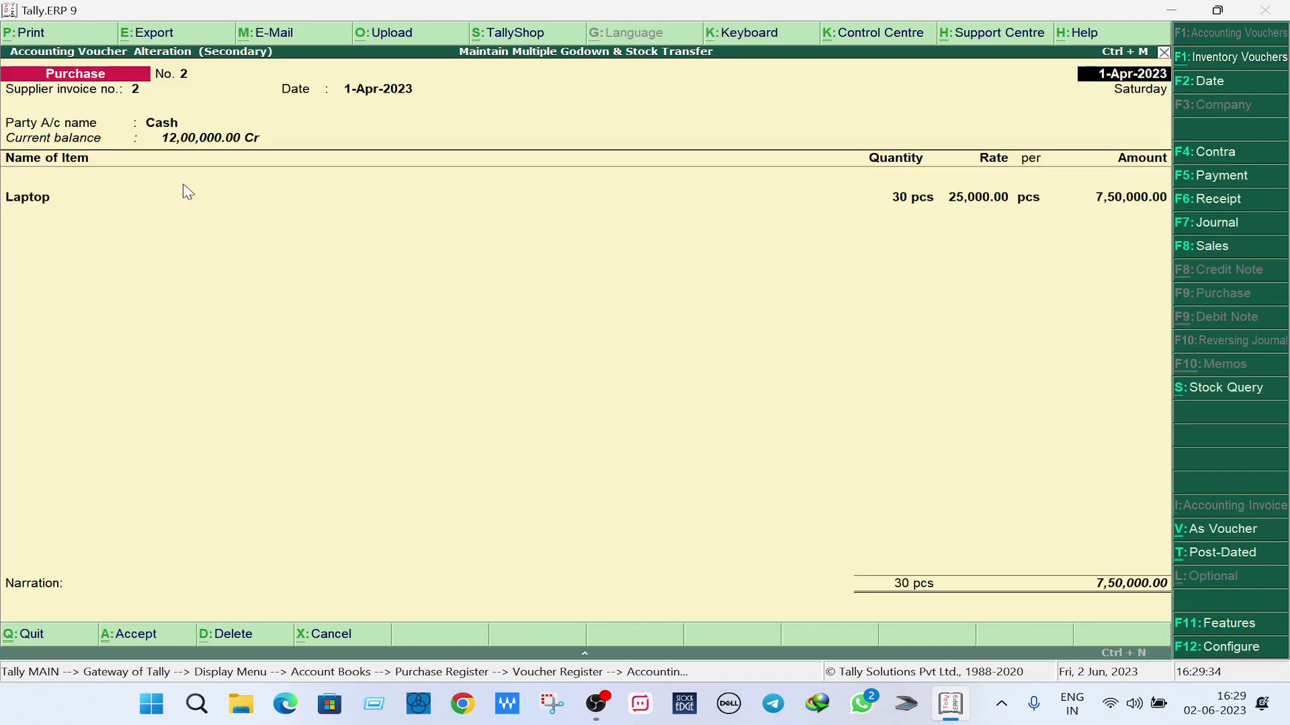
pyautogui.press('Escape')
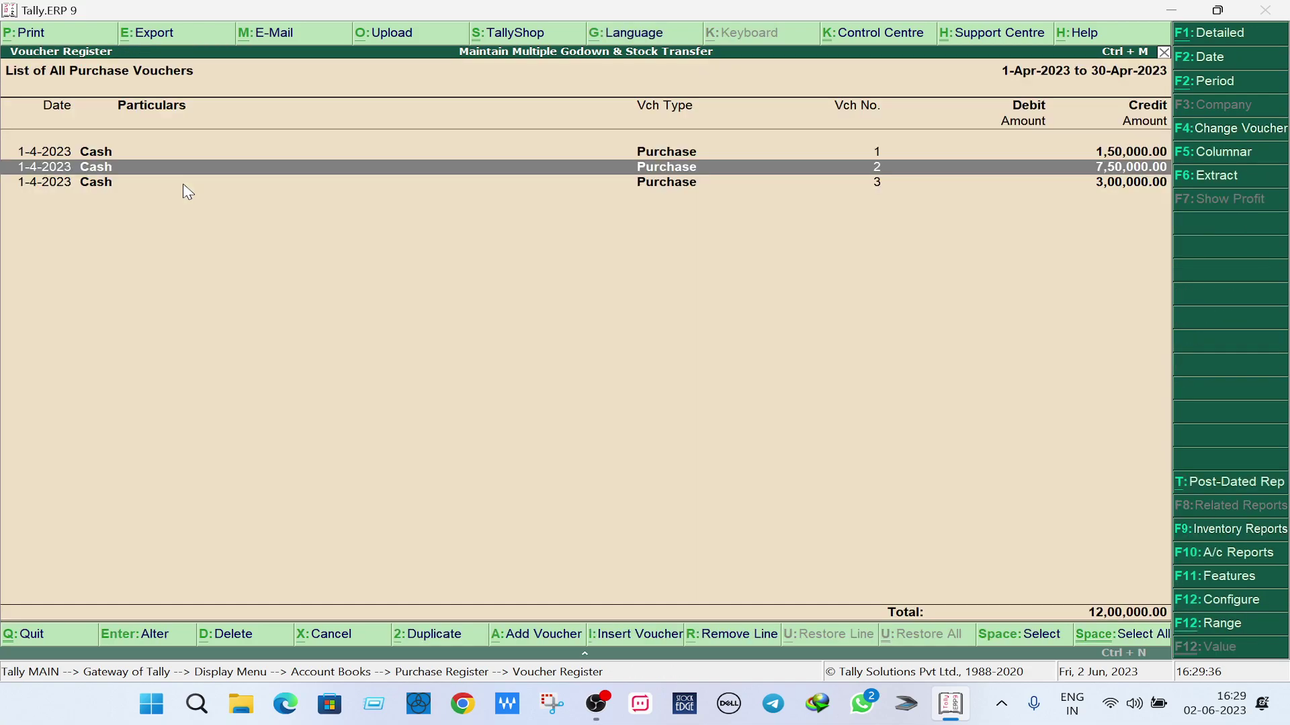
pyautogui.press('Down')
pyautogui.press('Return')
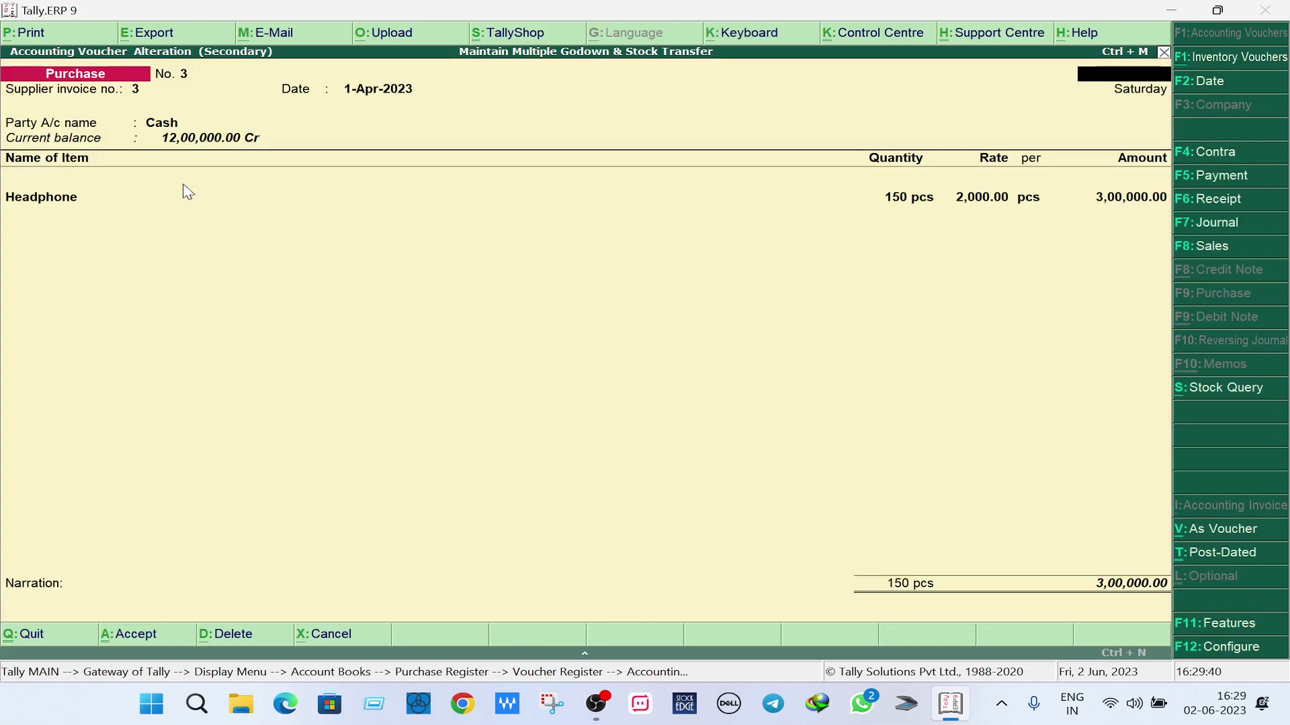
pyautogui.press('Escape')
# Step: Close purchase voucher No. 3 and the purchase register, returning to the Gateway of Tally
pyautogui.press('Escape')
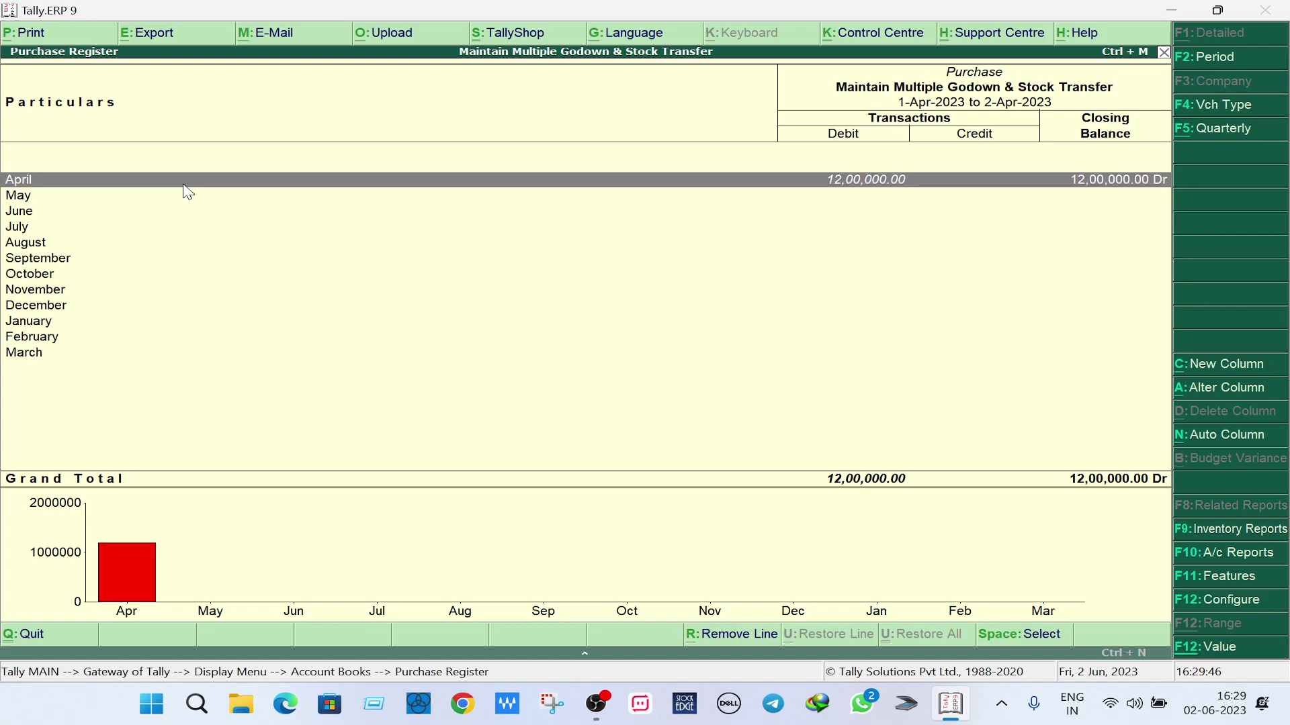
pyautogui.press('Escape')
pyautogui.press('Escape')
pyautogui.press('Escape')
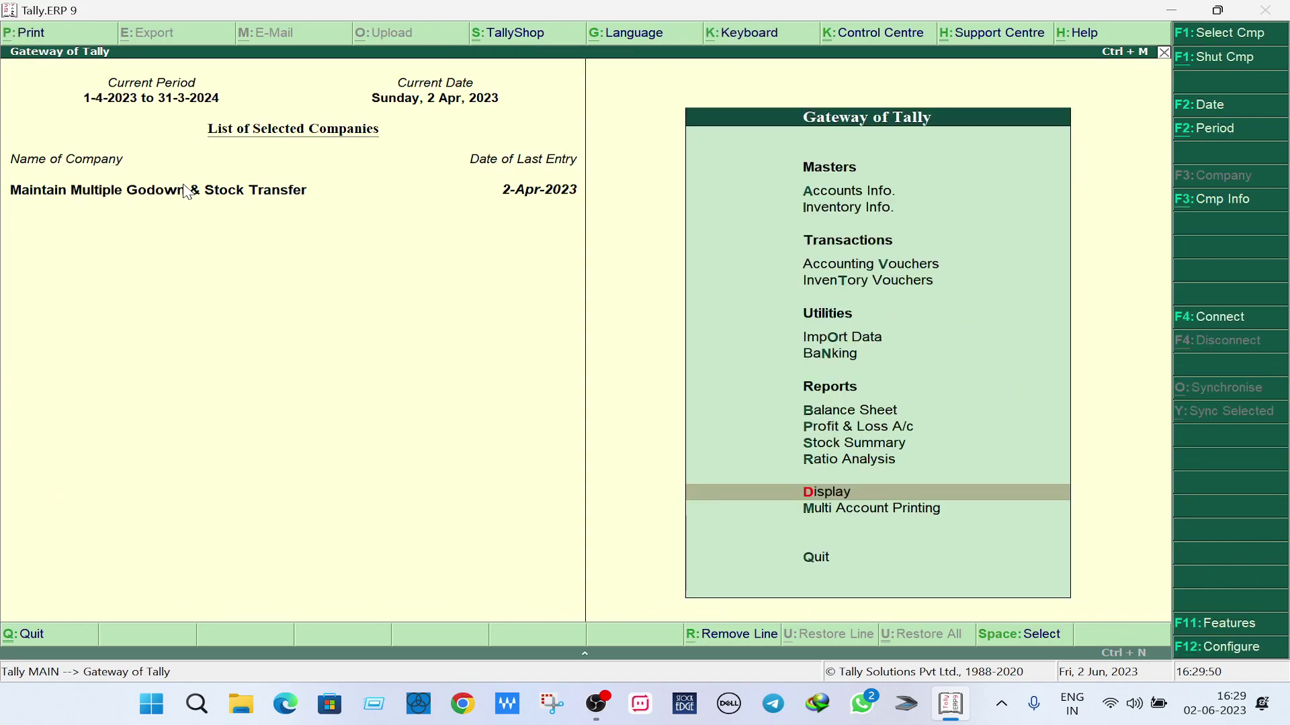
# Step: Show the godown summary for the location named Godown from the inventory statements
pyautogui.press('Return')
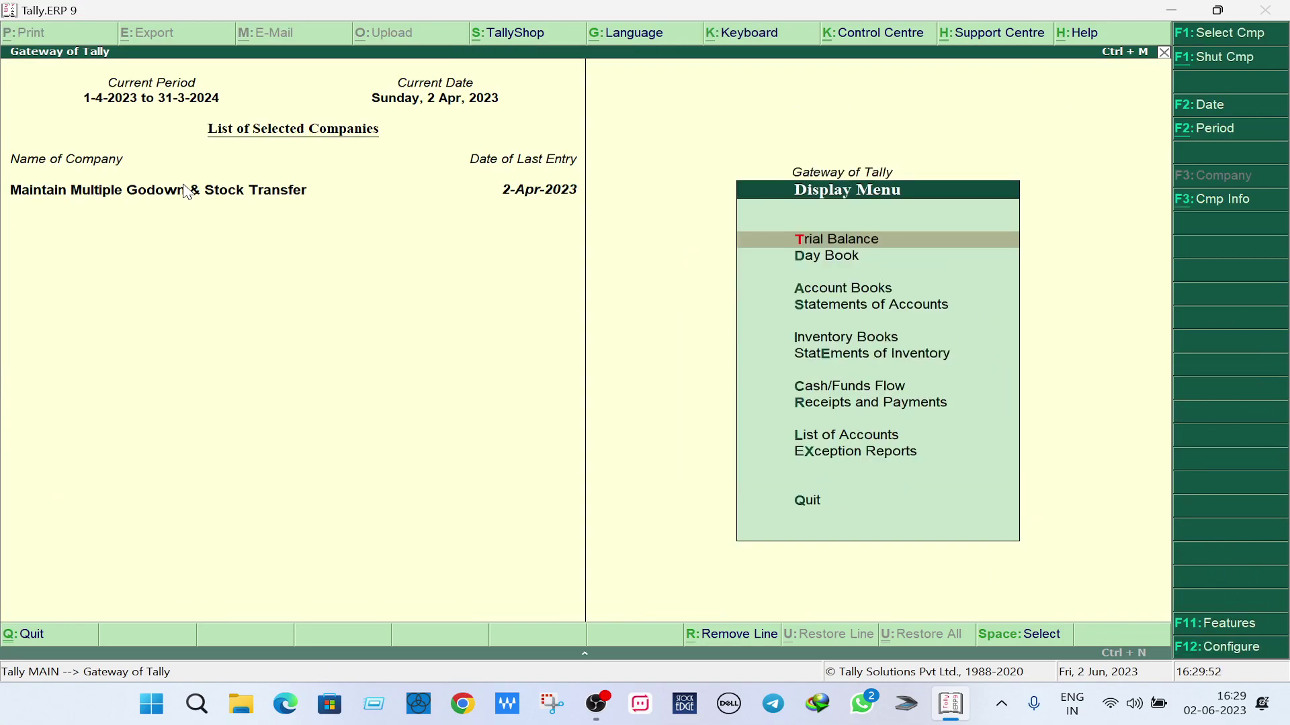
pyautogui.press('Down')
pyautogui.press('Down')
pyautogui.press('Down')
pyautogui.press('Down')
pyautogui.press('Down')
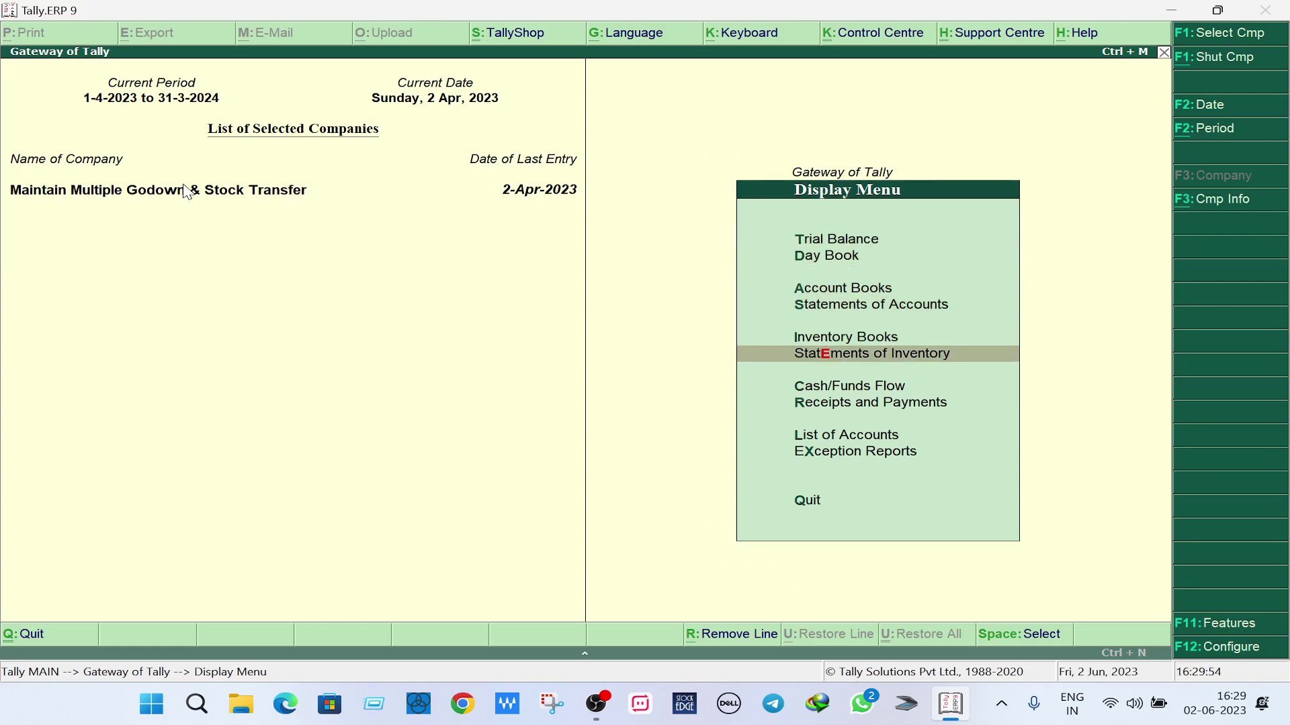
pyautogui.press('Return')
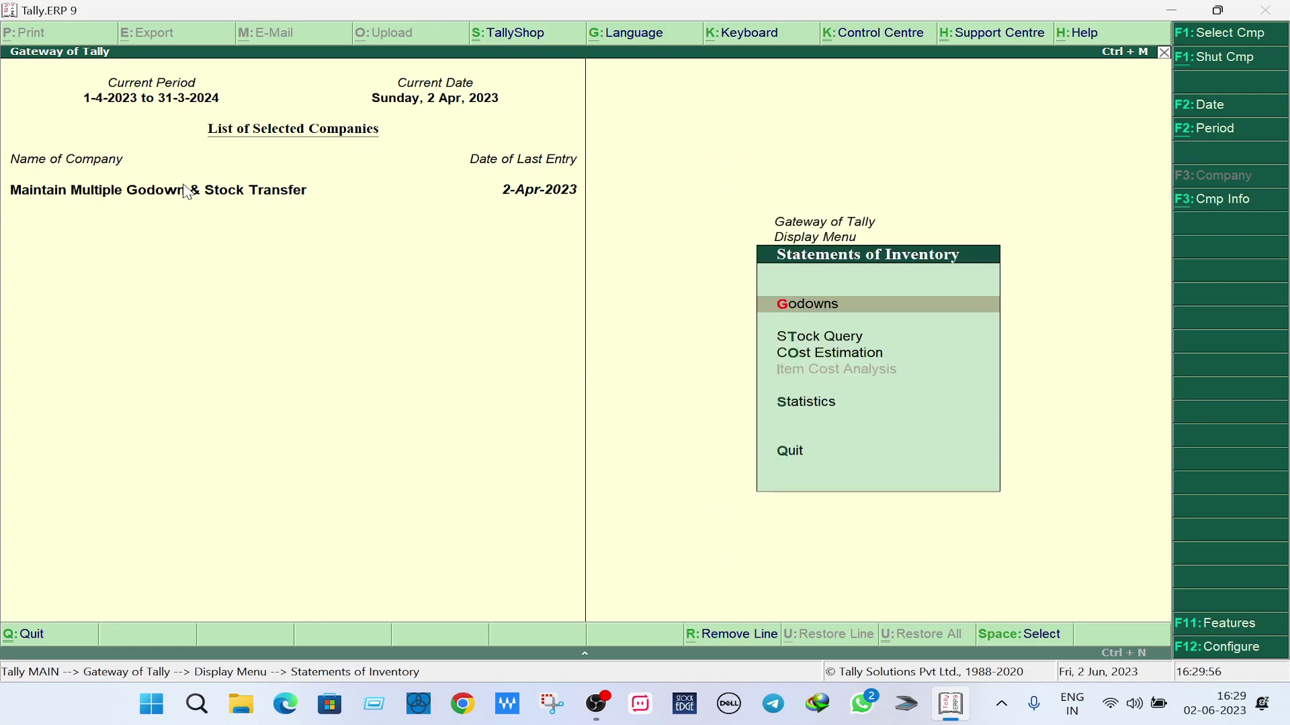
pyautogui.press('Return')
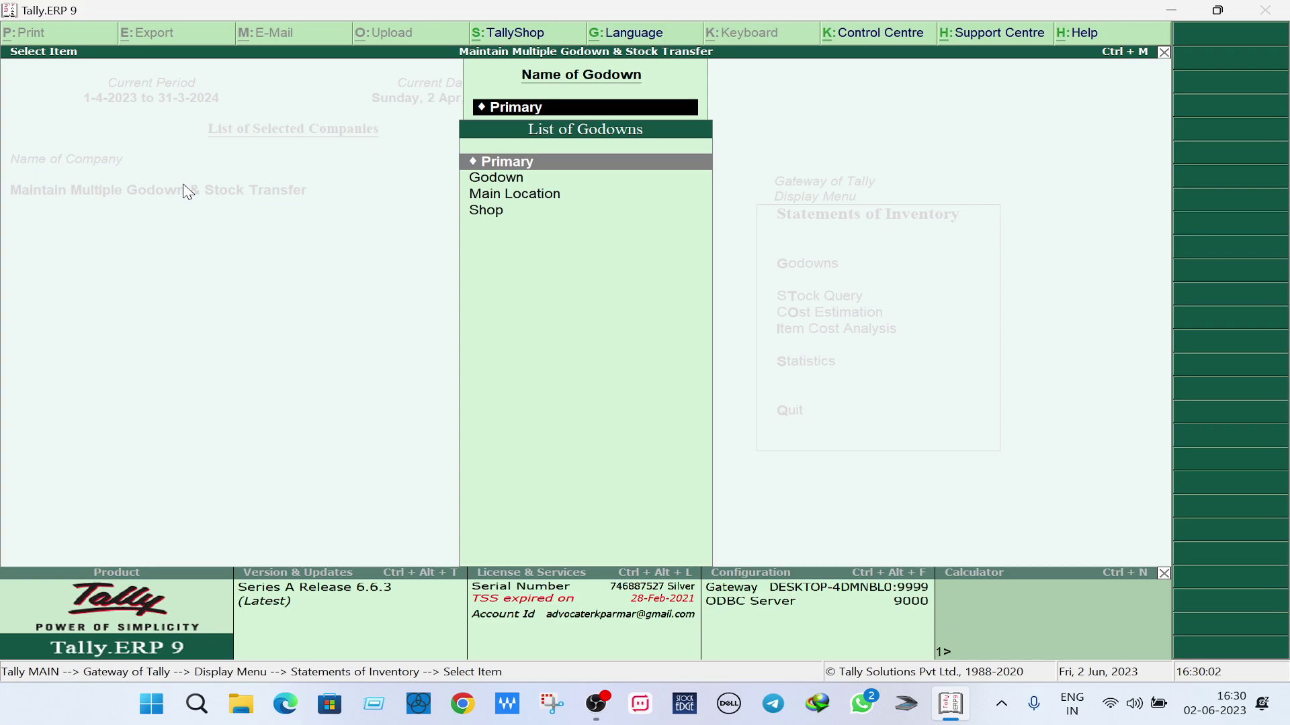
pyautogui.press('Down')
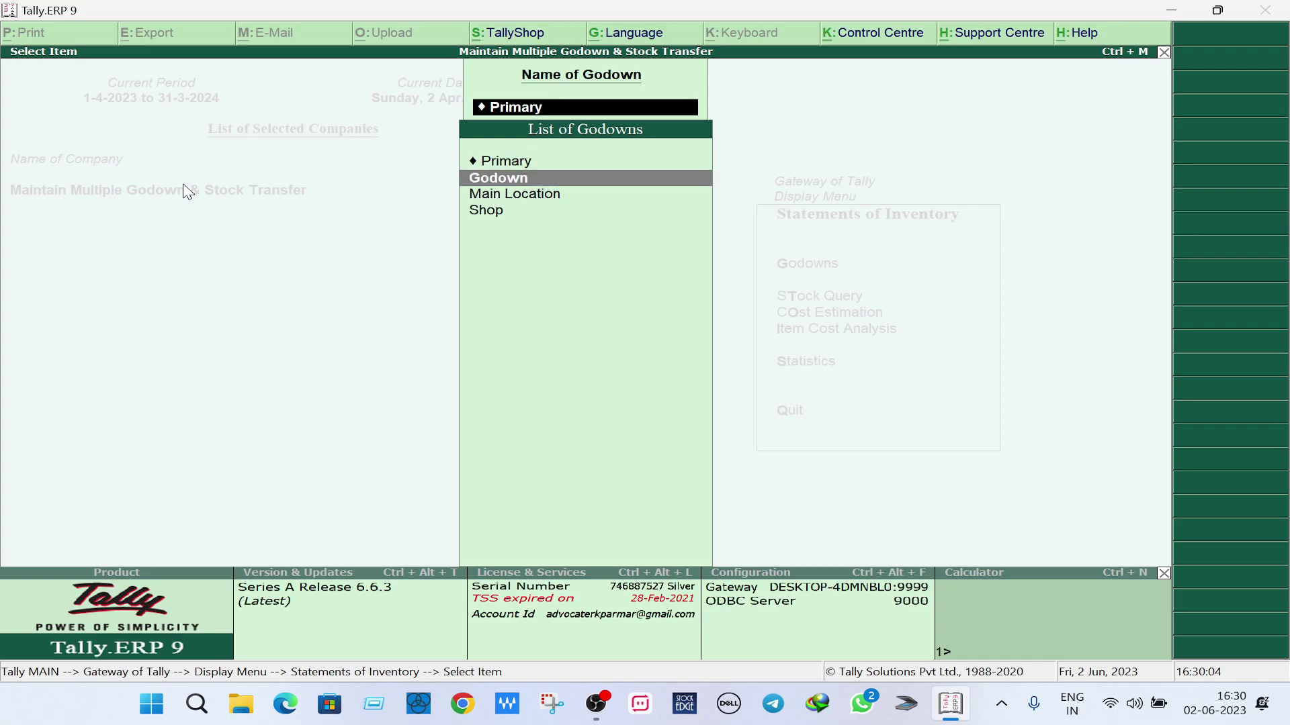
pyautogui.press('Return')
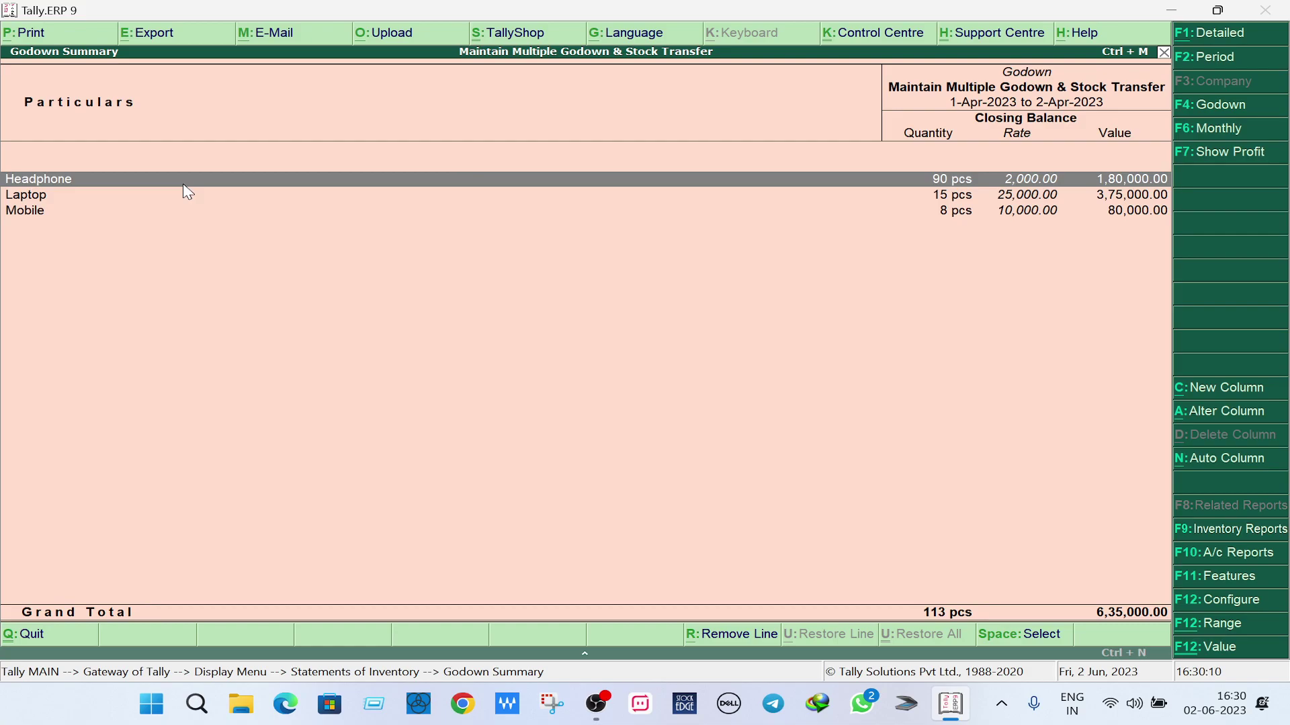
# Step: Show the godown summary for Shop and return to the Gateway of Tally
pyautogui.press('Escape')
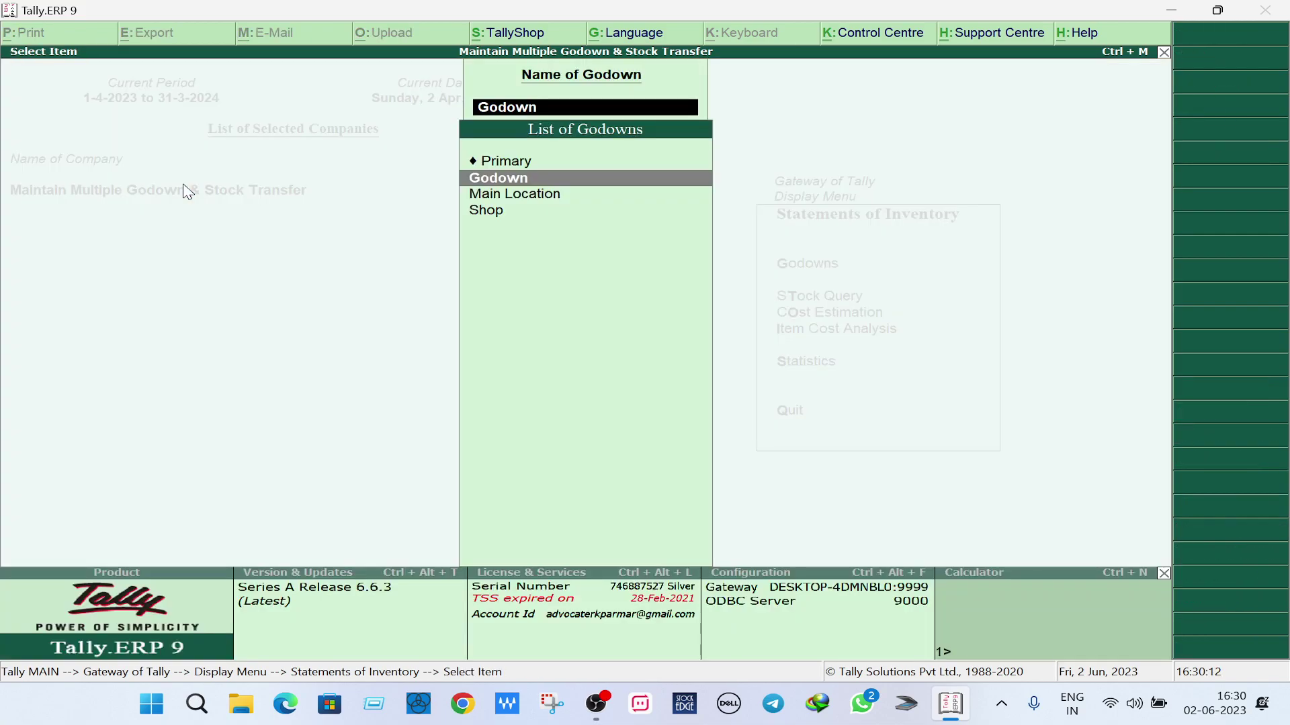
pyautogui.press('Down')
pyautogui.press('Down')
pyautogui.press('Return')
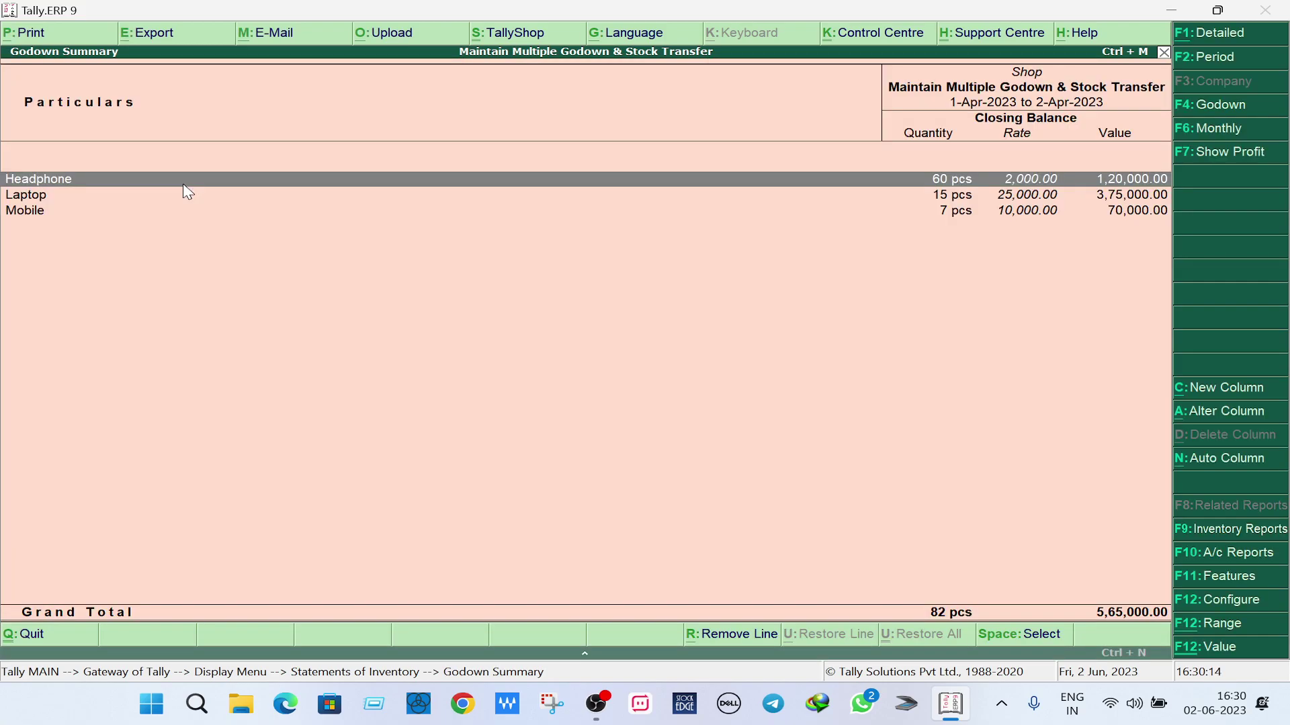
pyautogui.press('Escape')
pyautogui.press('Escape')
pyautogui.press('Escape')
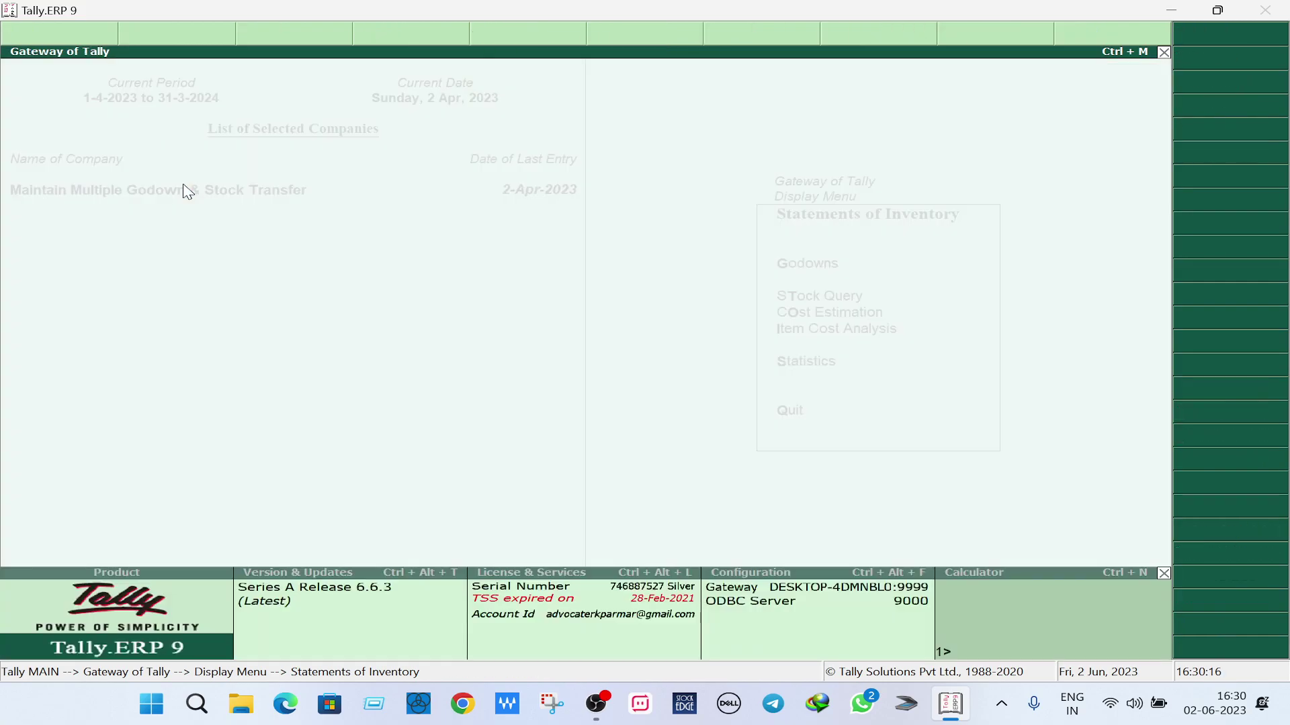
pyautogui.press('Escape')
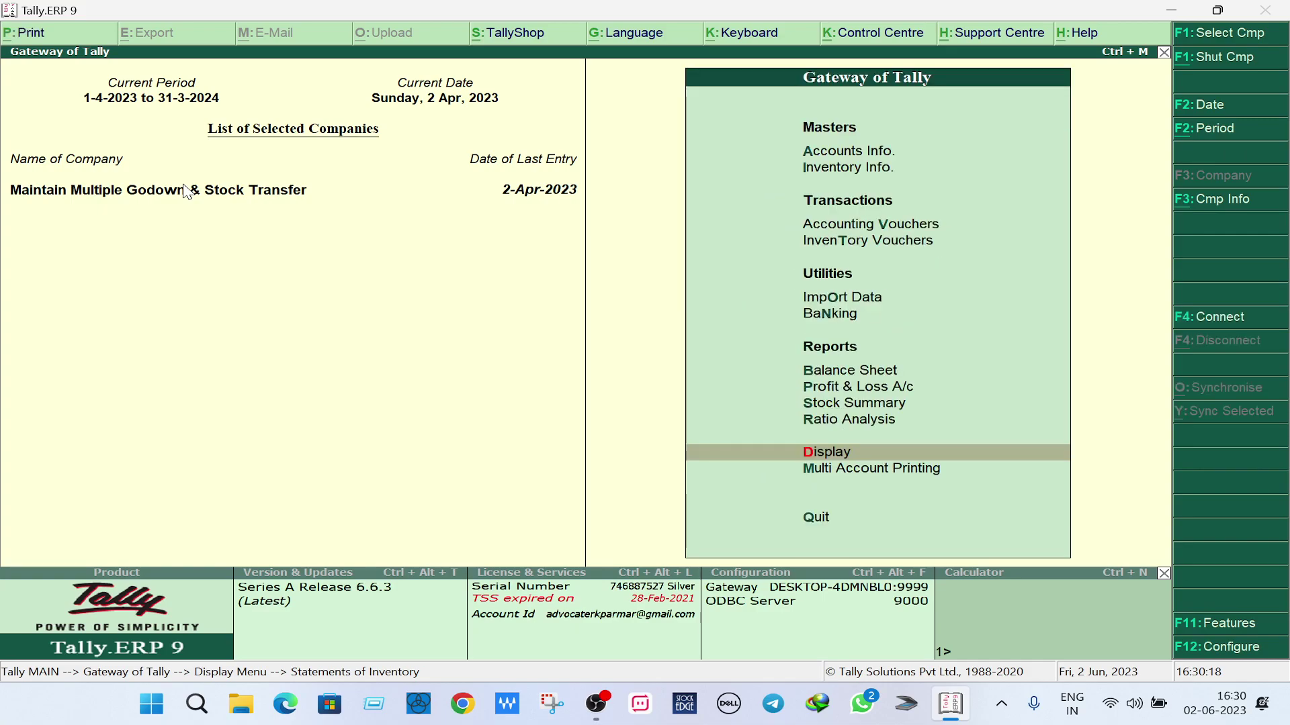
# Step: Drill from the Profit & Loss closing stock into Headphone's monthly summary, closing the reports after review
pyautogui.press('p')
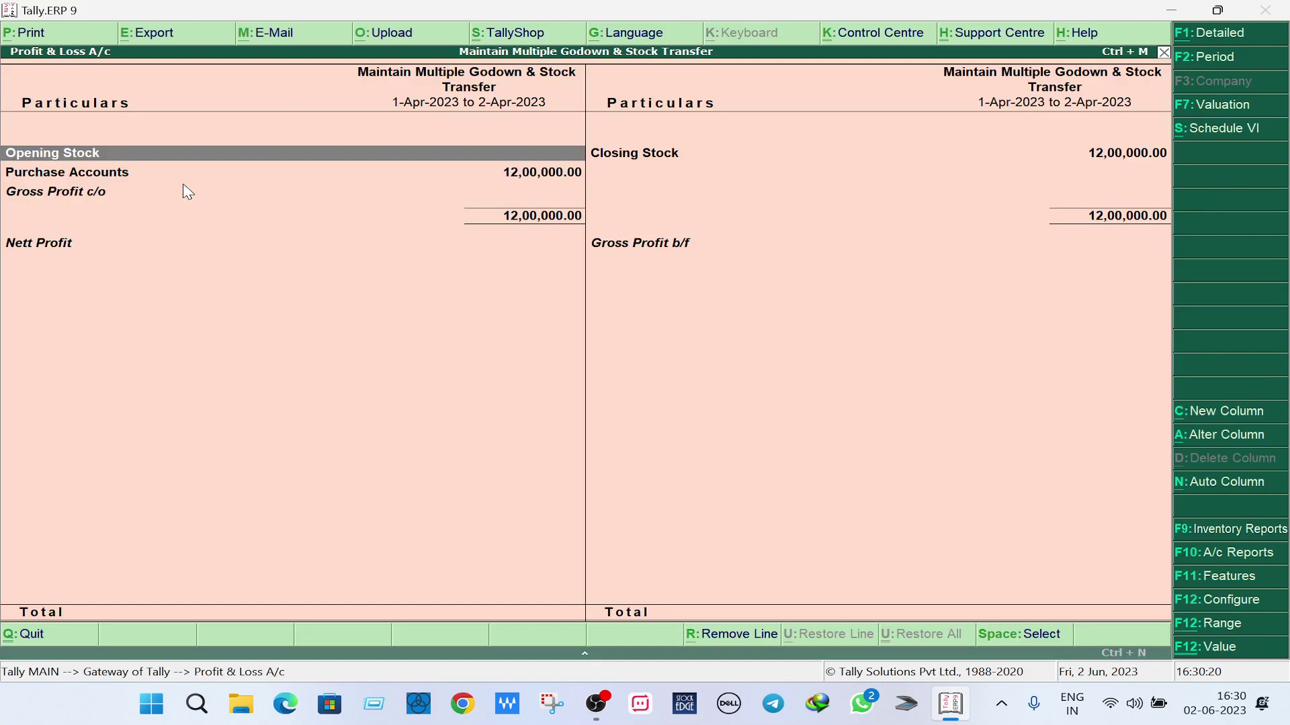
pyautogui.press('Right')
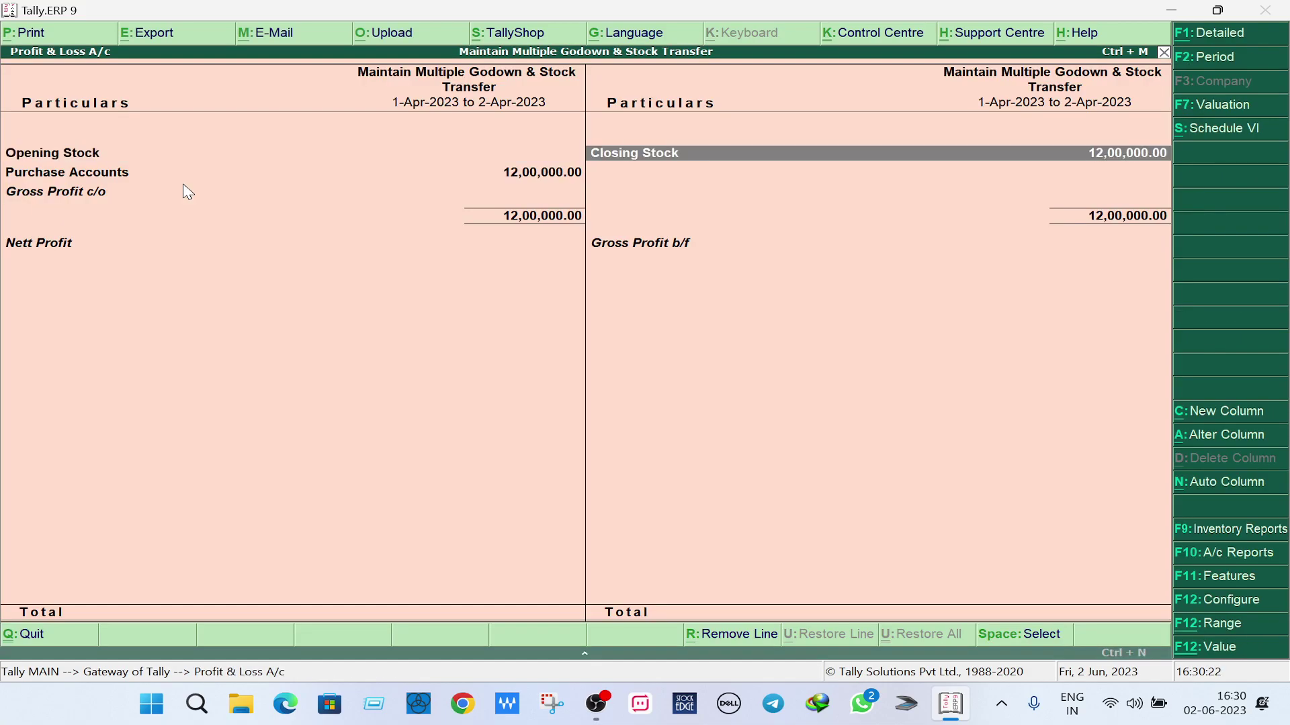
pyautogui.press('Return')
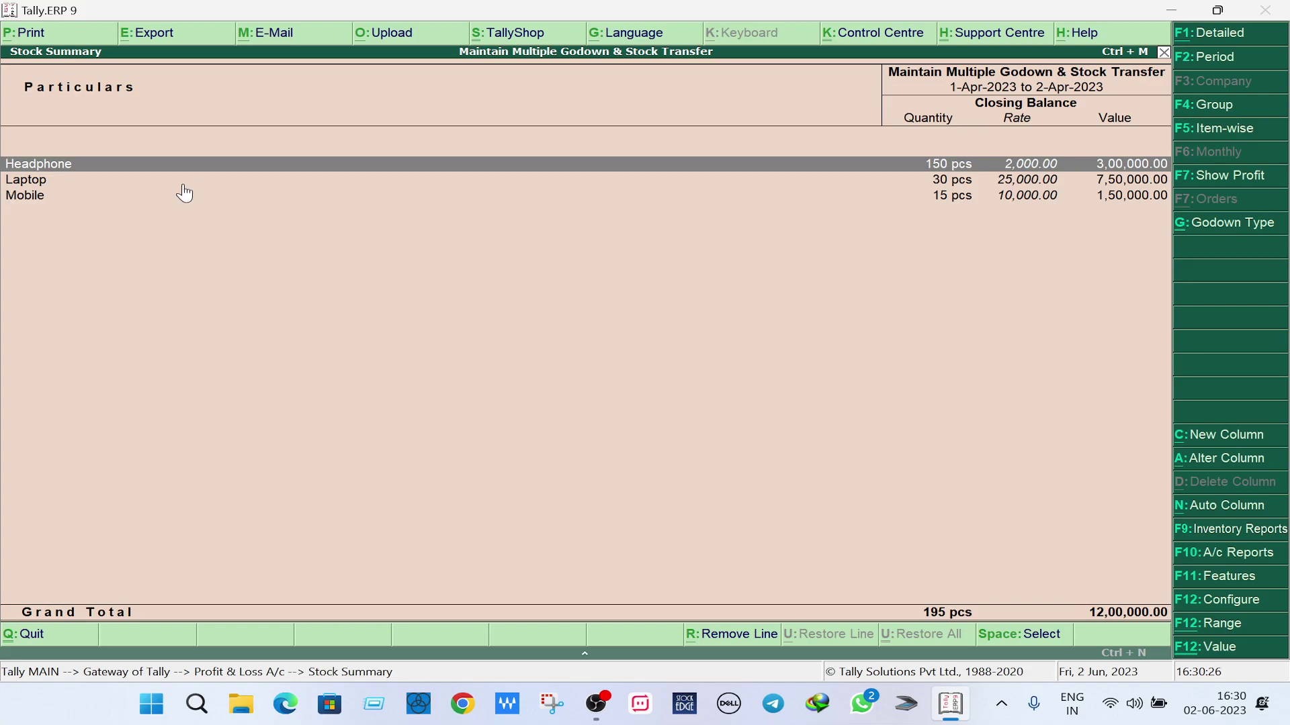
pyautogui.press('Return')
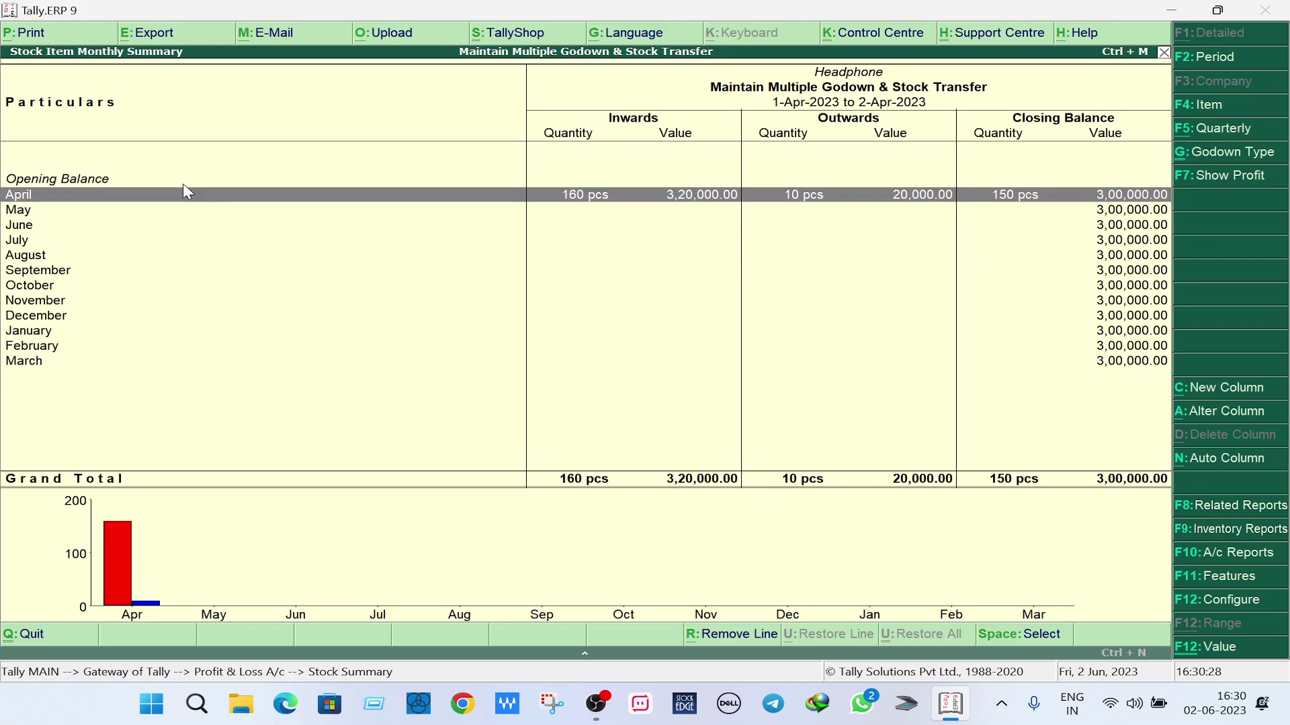
pyautogui.press('Escape')
pyautogui.press('Escape')
pyautogui.press('Escape')
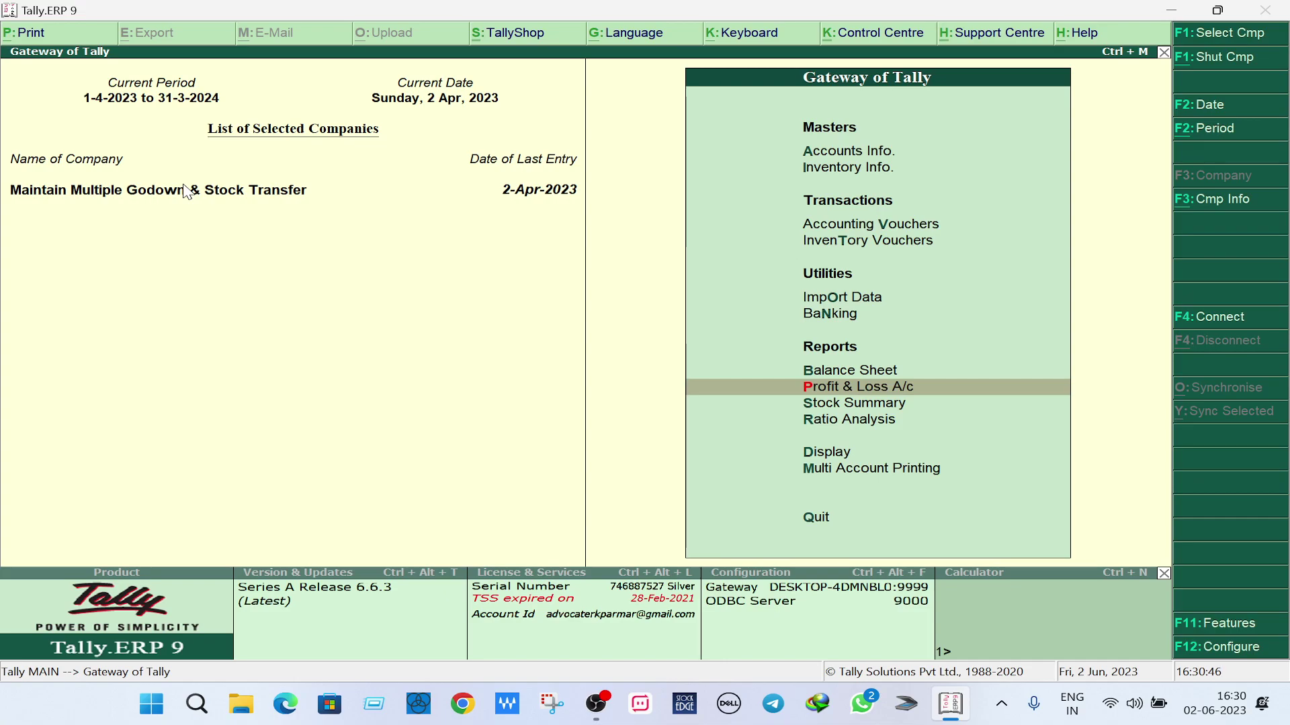
# Step: View a blank stock journal voucher for transfer of materials and quit it without entering anything
pyautogui.press('Up')
pyautogui.press('Up')
pyautogui.press('Up')
pyautogui.press('Up')
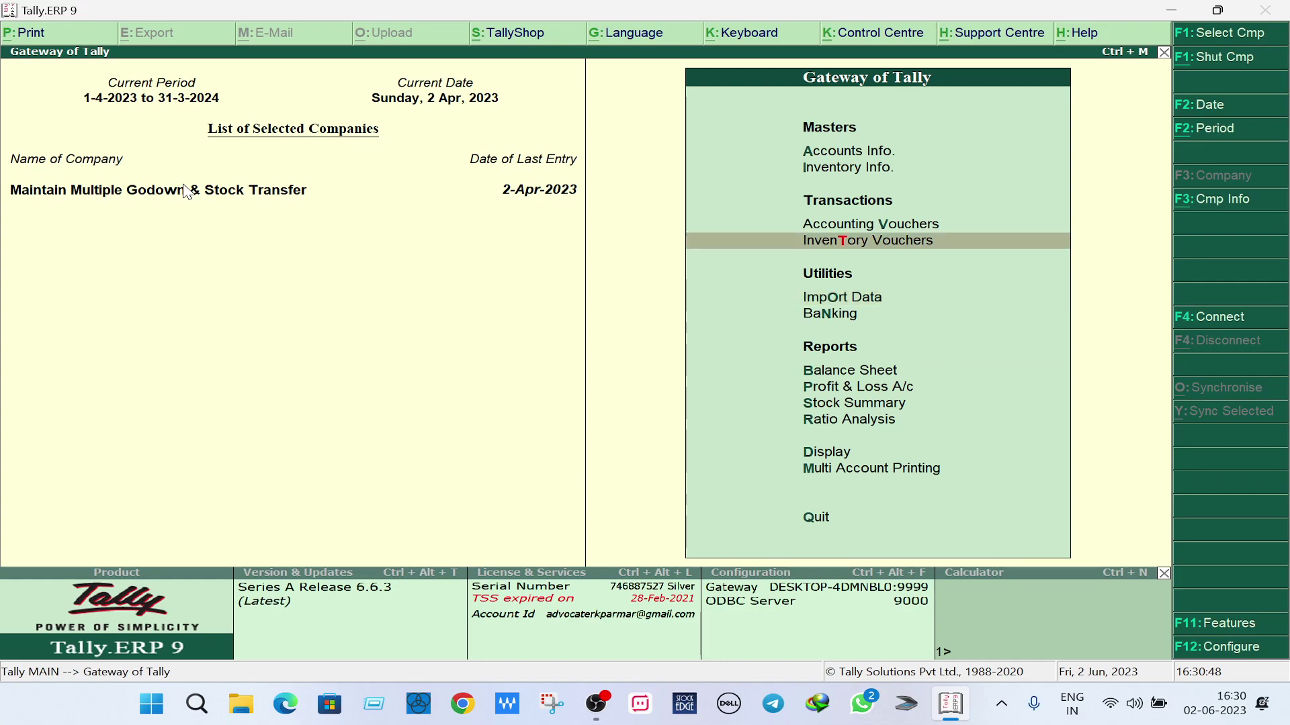
pyautogui.press('Return')
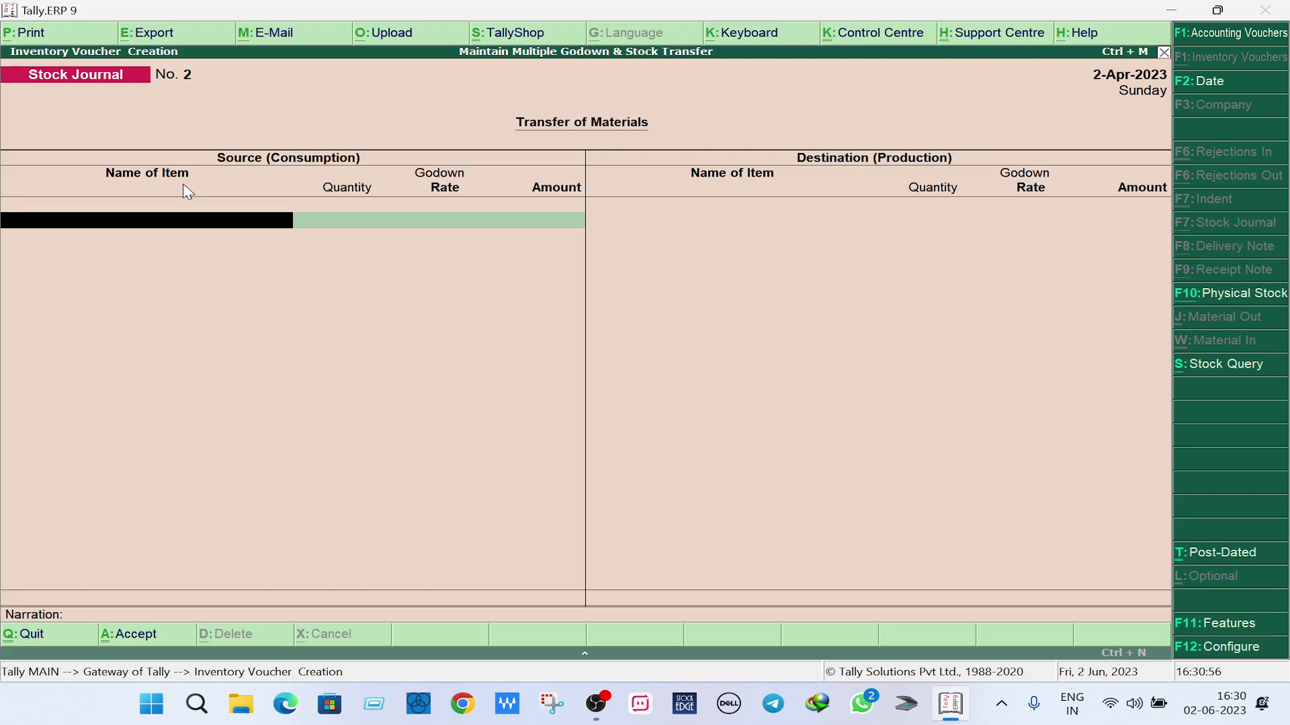
pyautogui.press('Escape')
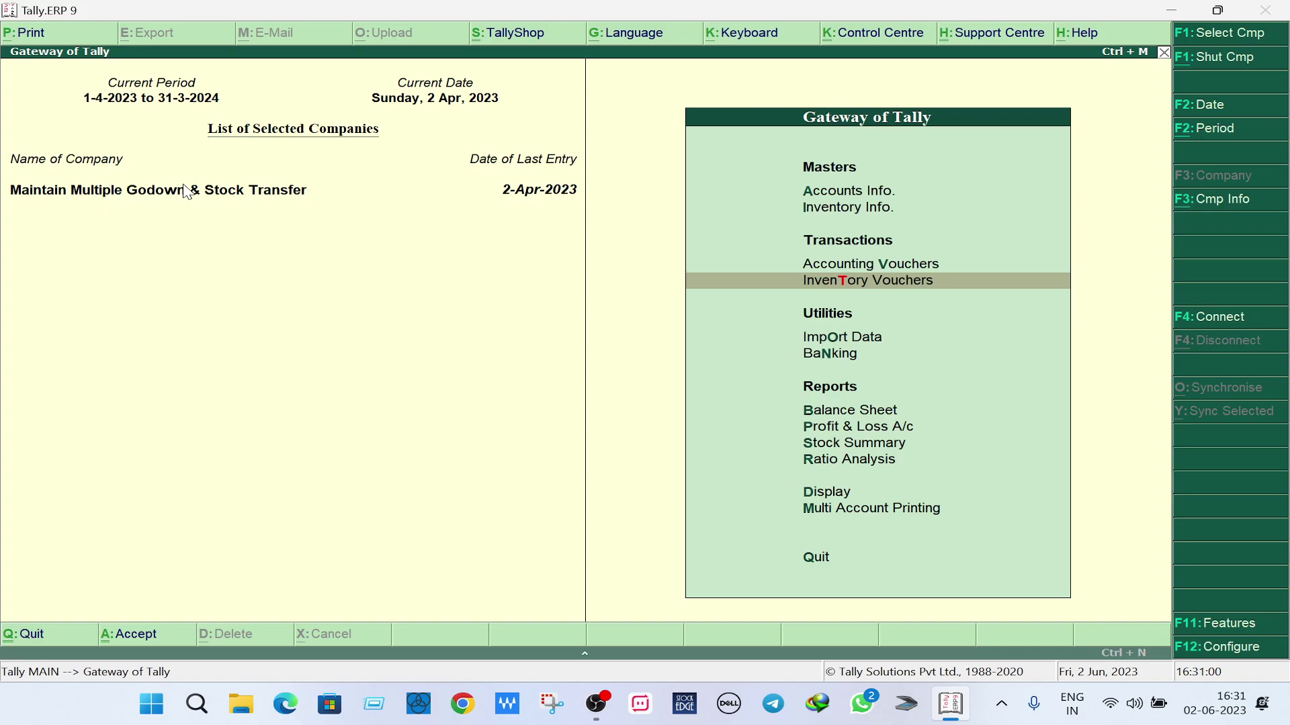
# Step: Open the Display Menu of reports from the Gateway of Tally
pyautogui.press('Down')
pyautogui.press('Down')
pyautogui.press('Down')
pyautogui.press('Down')
pyautogui.press('Down')
pyautogui.press('Down')
pyautogui.press('Down')
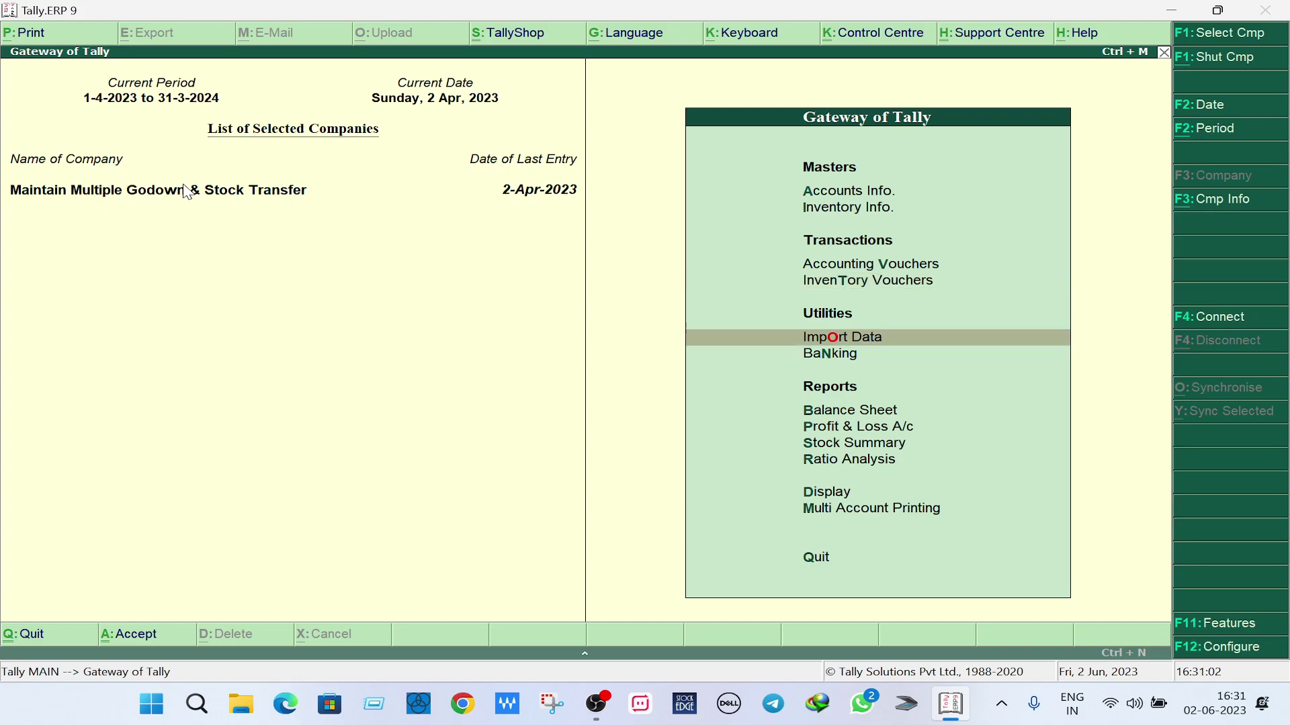
pyautogui.press('Return')
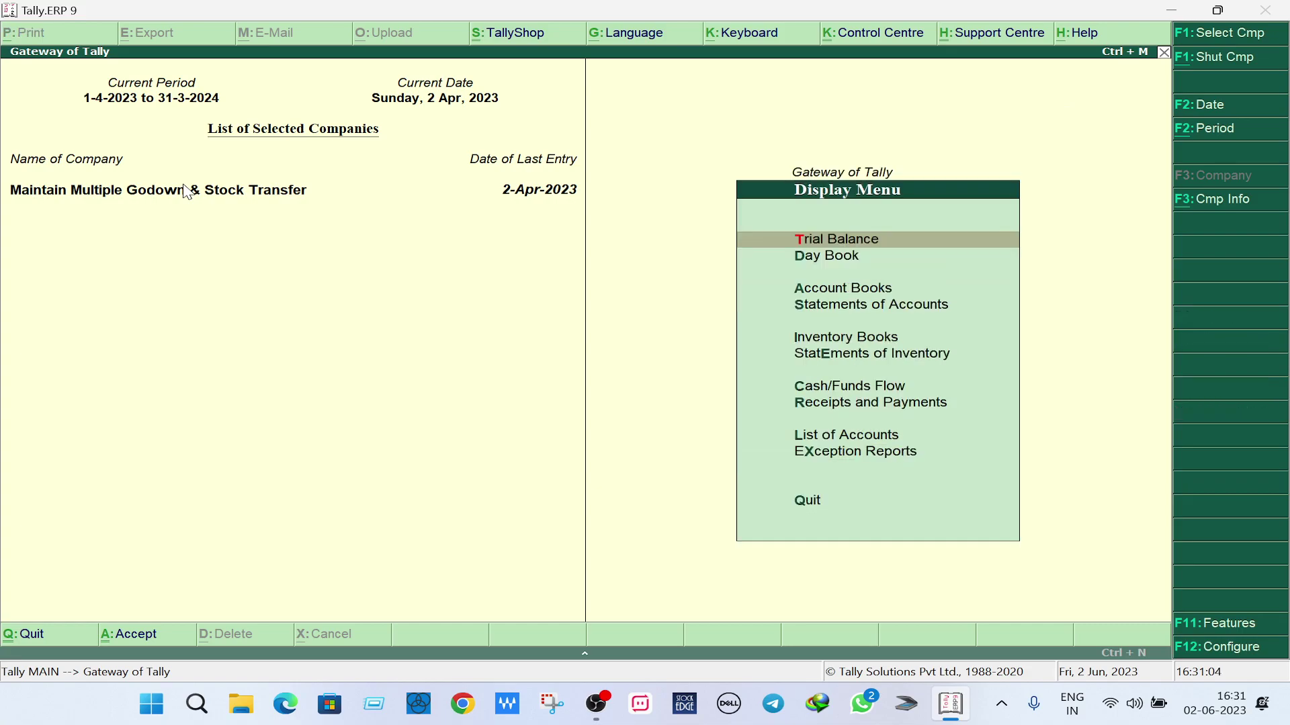
pyautogui.press('Down')
pyautogui.press('Down')
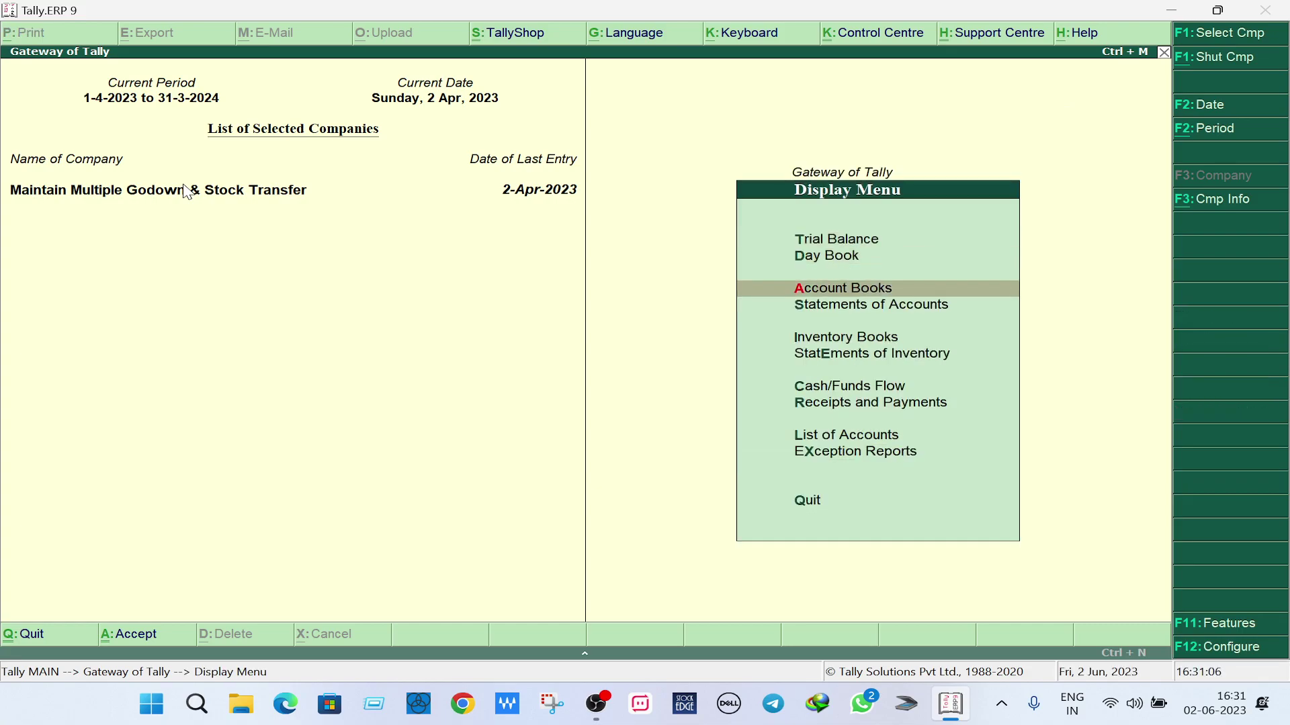
pyautogui.press('Down')
pyautogui.press('Down')
pyautogui.press('Return')
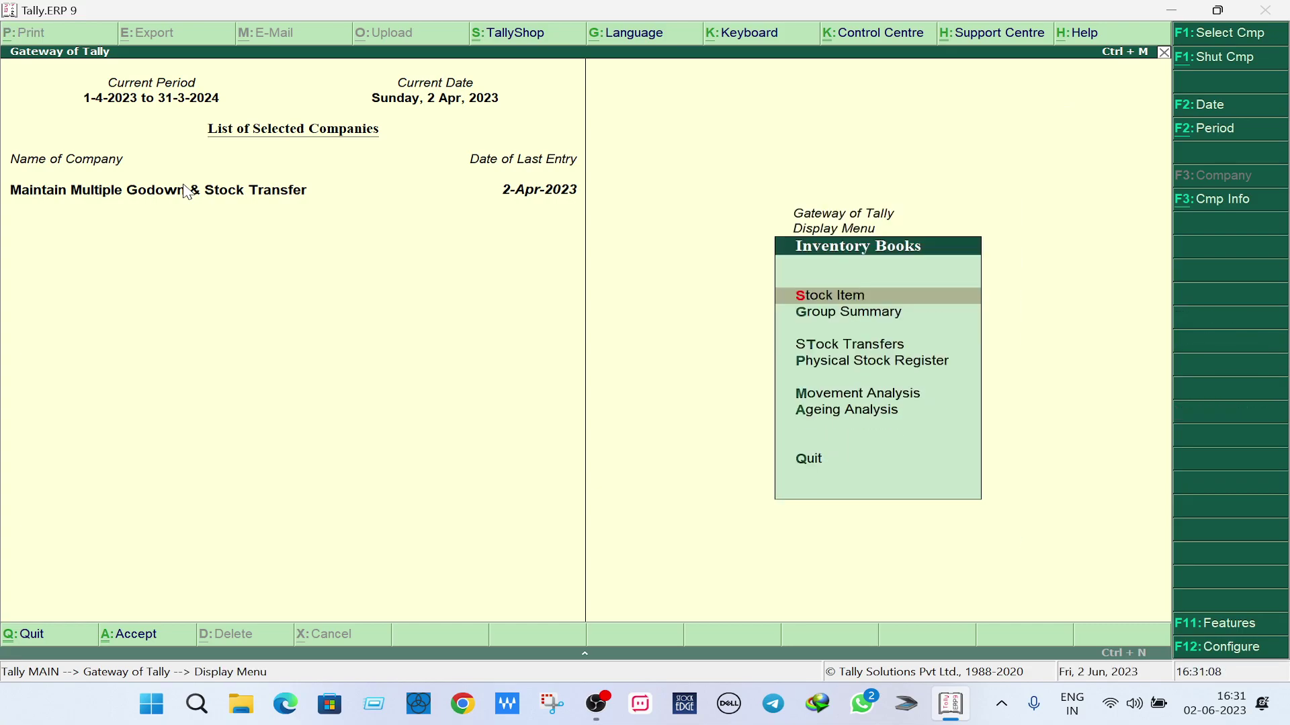
pyautogui.press('Return')
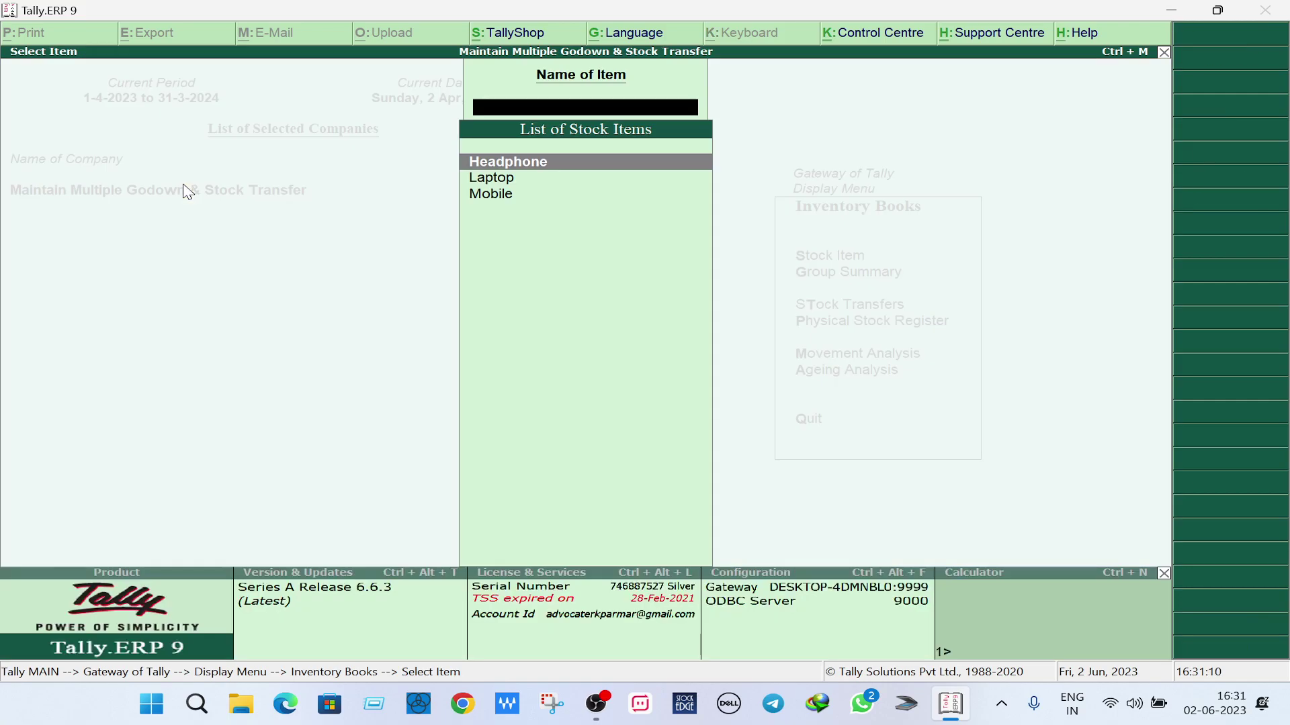
pyautogui.press('Escape')
pyautogui.press('Escape')
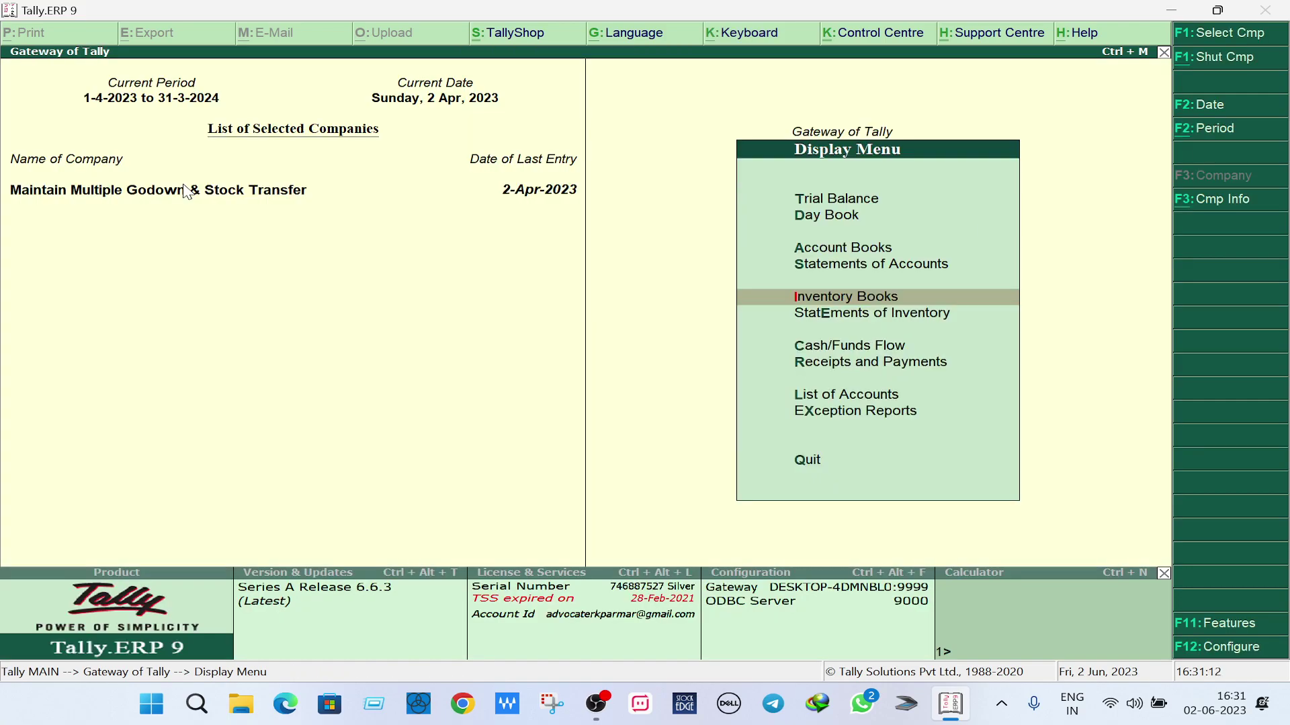
# Step: Open the Statistics report under Statements of Inventory
pyautogui.press('Down')
pyautogui.press('Return')
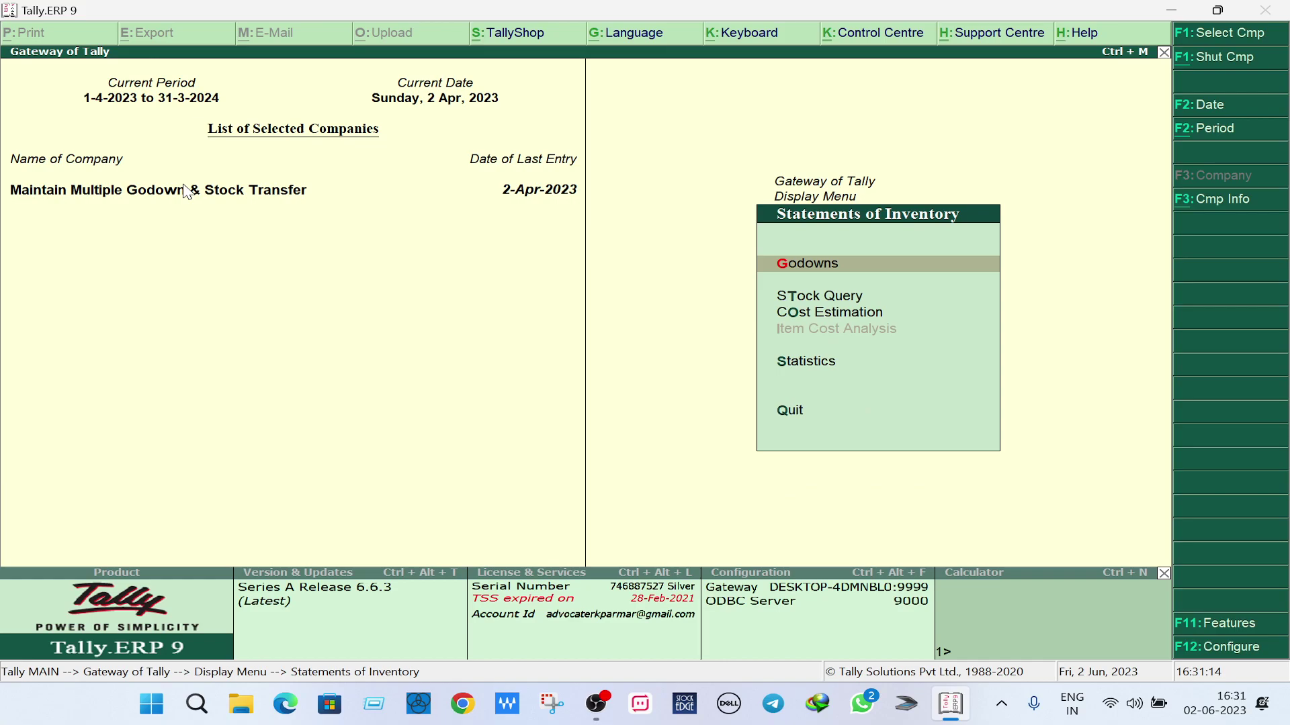
pyautogui.press('Down')
pyautogui.press('Down')
pyautogui.press('Down')
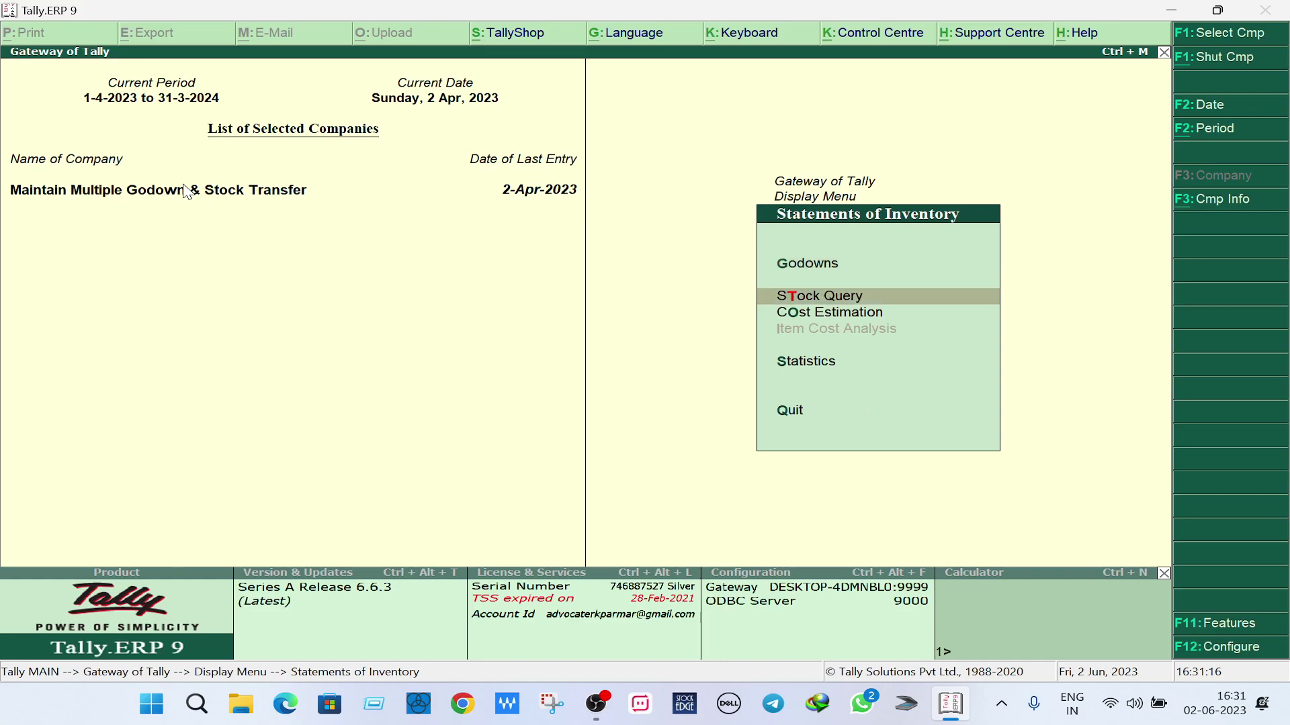
pyautogui.press('Return')
# Step: Drill down from the Stock Journal voucher type to open stock journal No. 1 for alteration
pyautogui.press('Down')
pyautogui.press('Down')
pyautogui.press('Down')
pyautogui.press('Down')
pyautogui.press('Down')
pyautogui.press('Down')
pyautogui.press('Down')
pyautogui.press('Down')
pyautogui.press('Down')
pyautogui.press('Down')
pyautogui.press('Down')
pyautogui.press('Down')
pyautogui.press('Down')
pyautogui.press('Down')
pyautogui.press('Down')
pyautogui.press('Down')
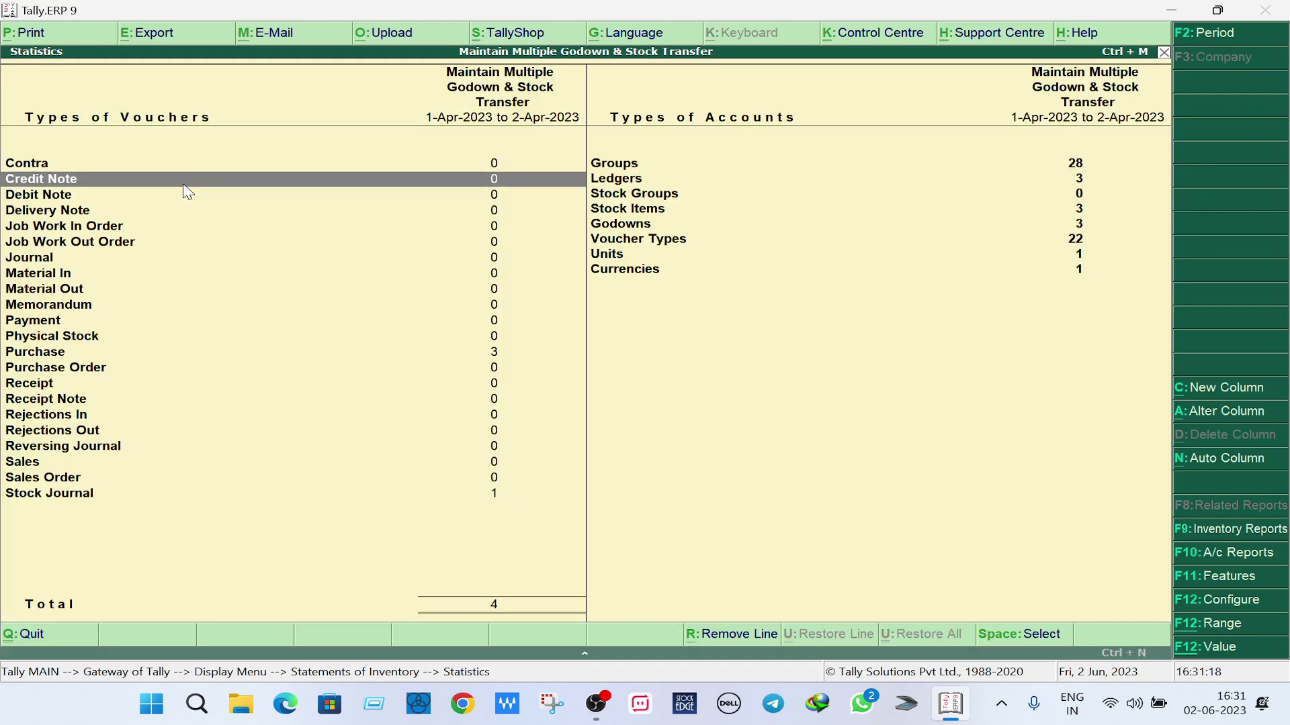
pyautogui.press('Down')
pyautogui.press('Down')
pyautogui.press('Down')
pyautogui.press('Down')
pyautogui.press('Down')
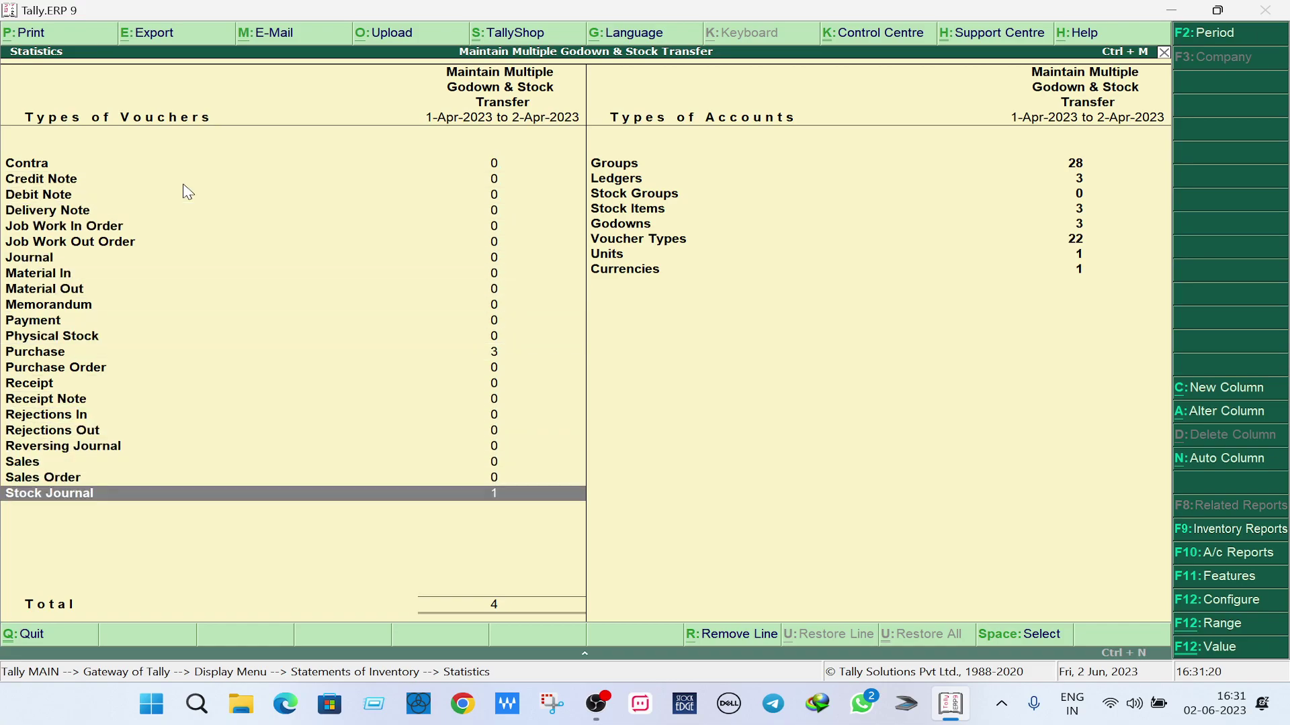
pyautogui.press('Return')
pyautogui.press('Return')
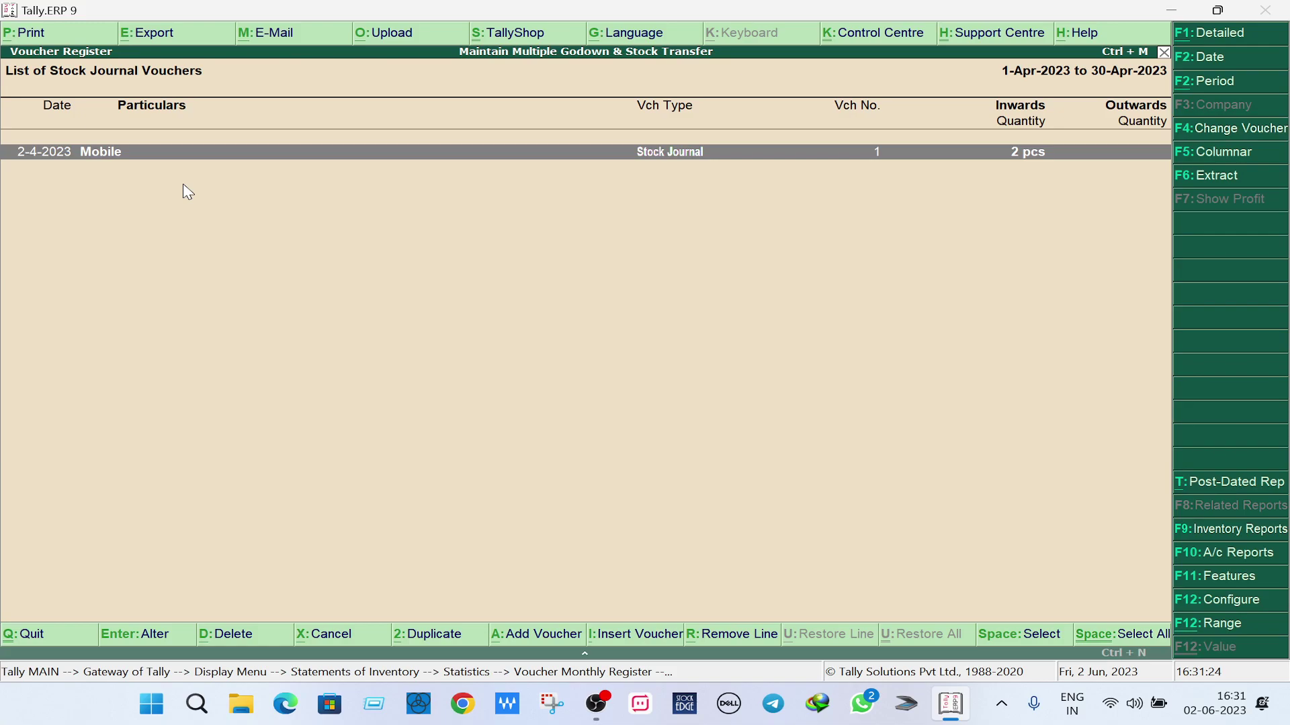
pyautogui.press('Return')
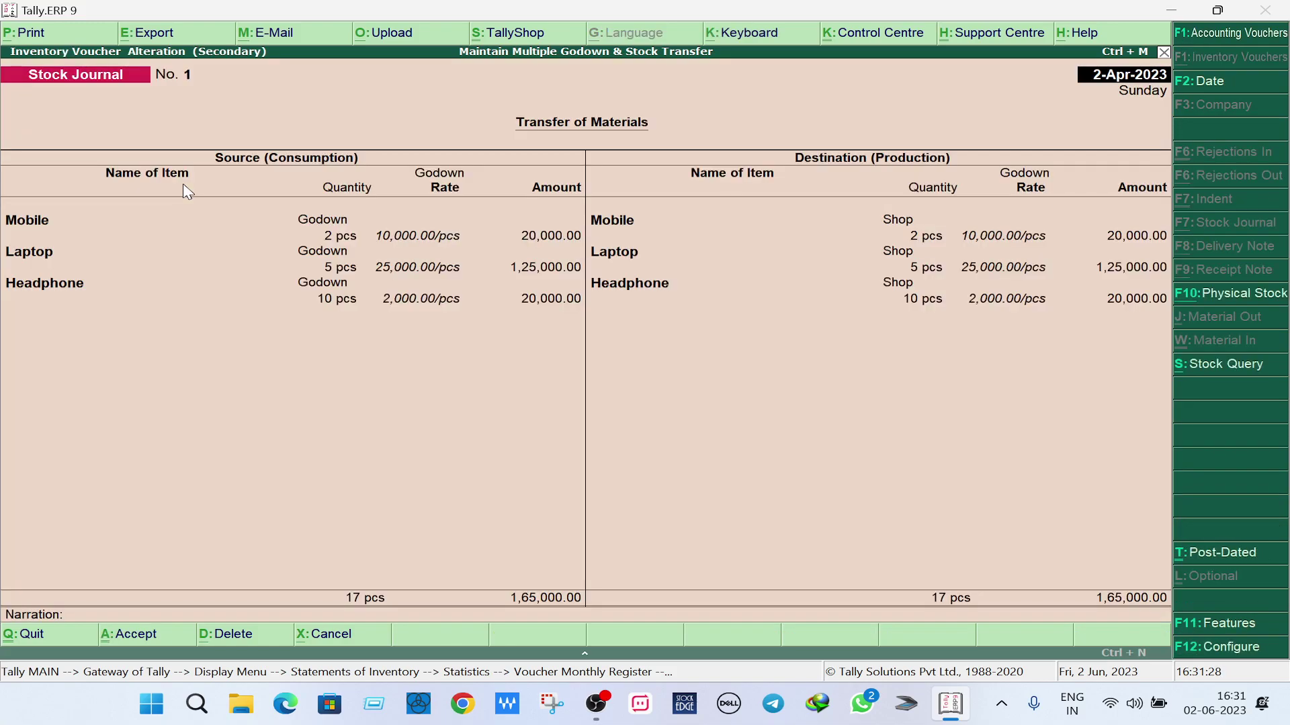
pyautogui.press('Return')
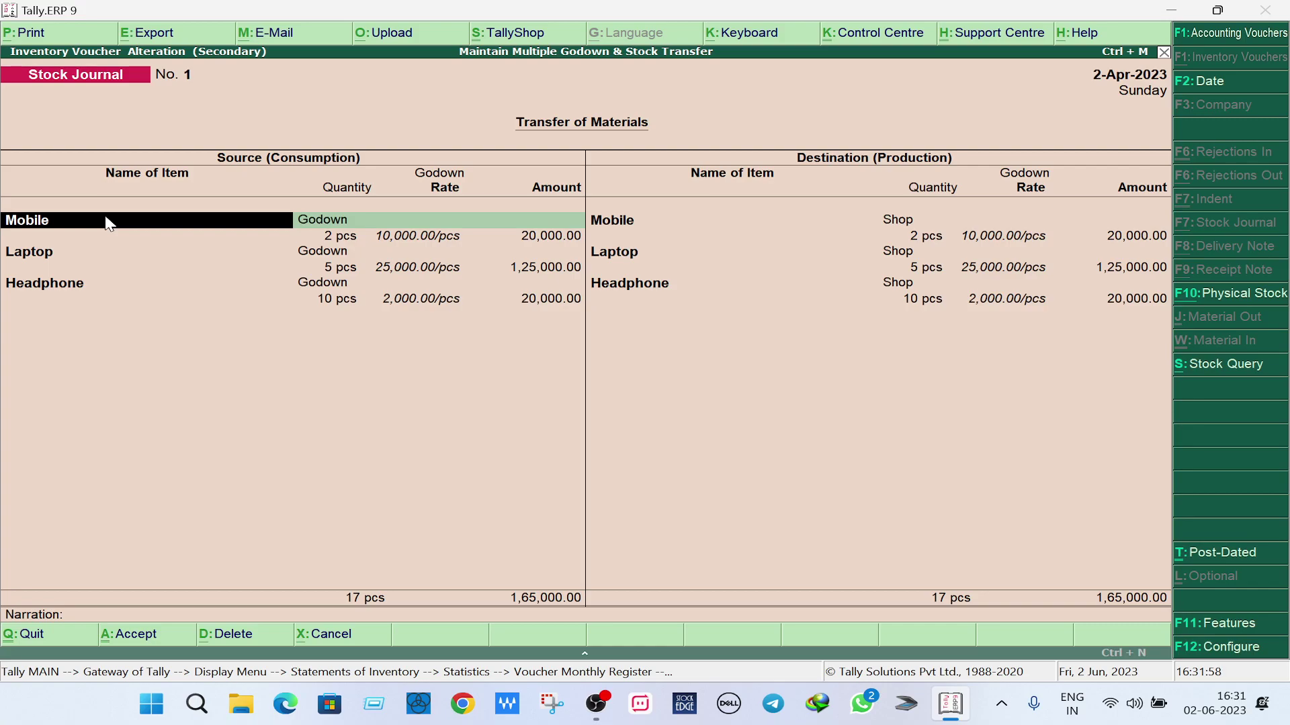
pyautogui.press('Return')
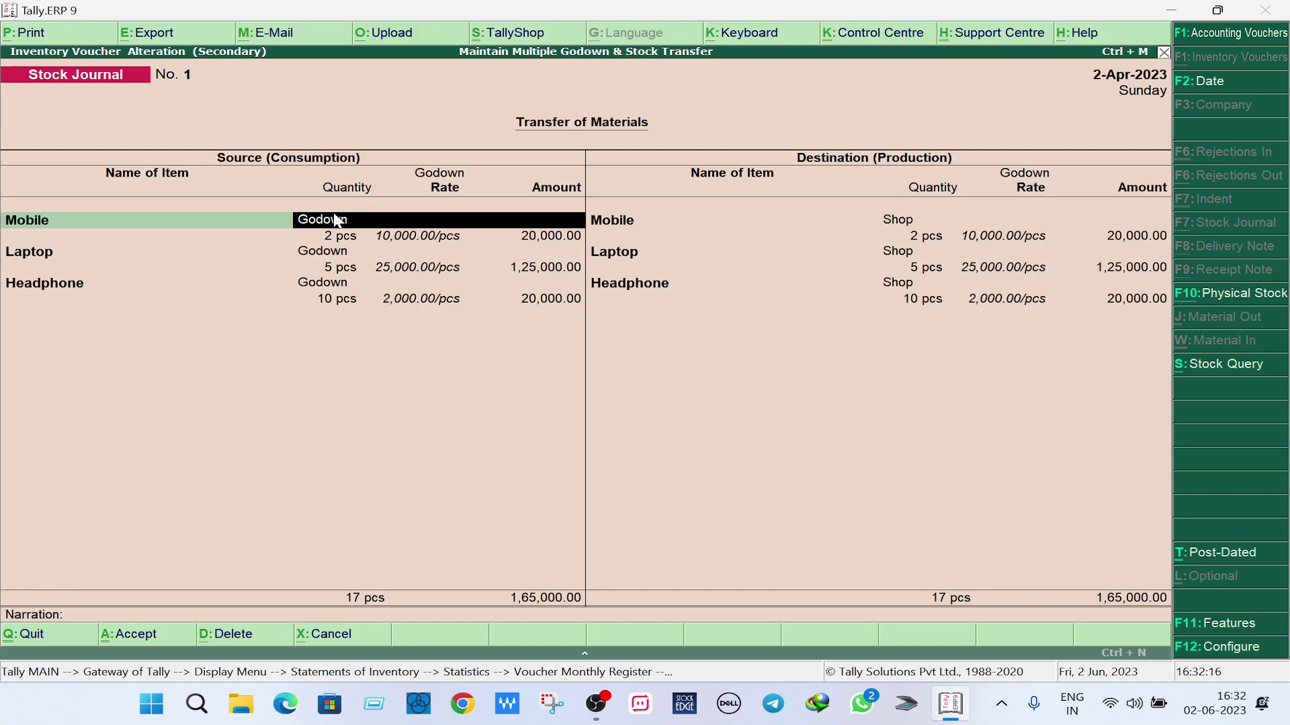
pyautogui.press('Return')
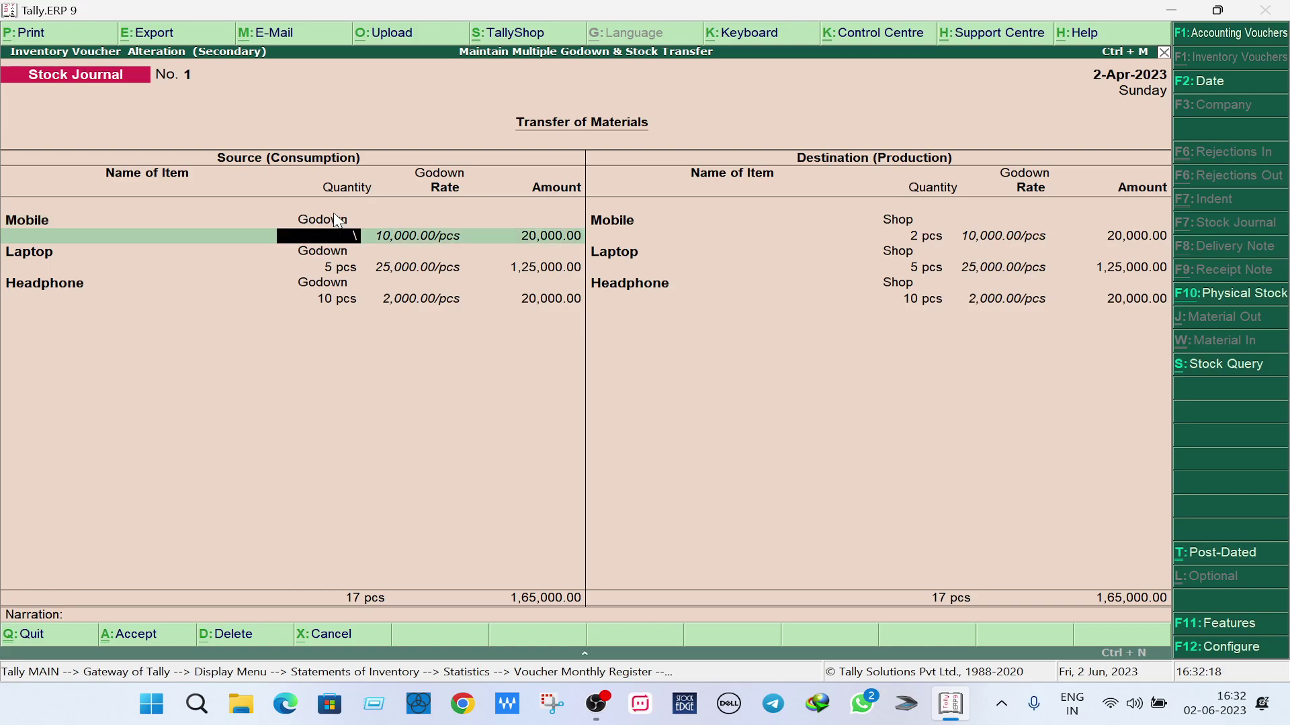
pyautogui.press('BackSpace')
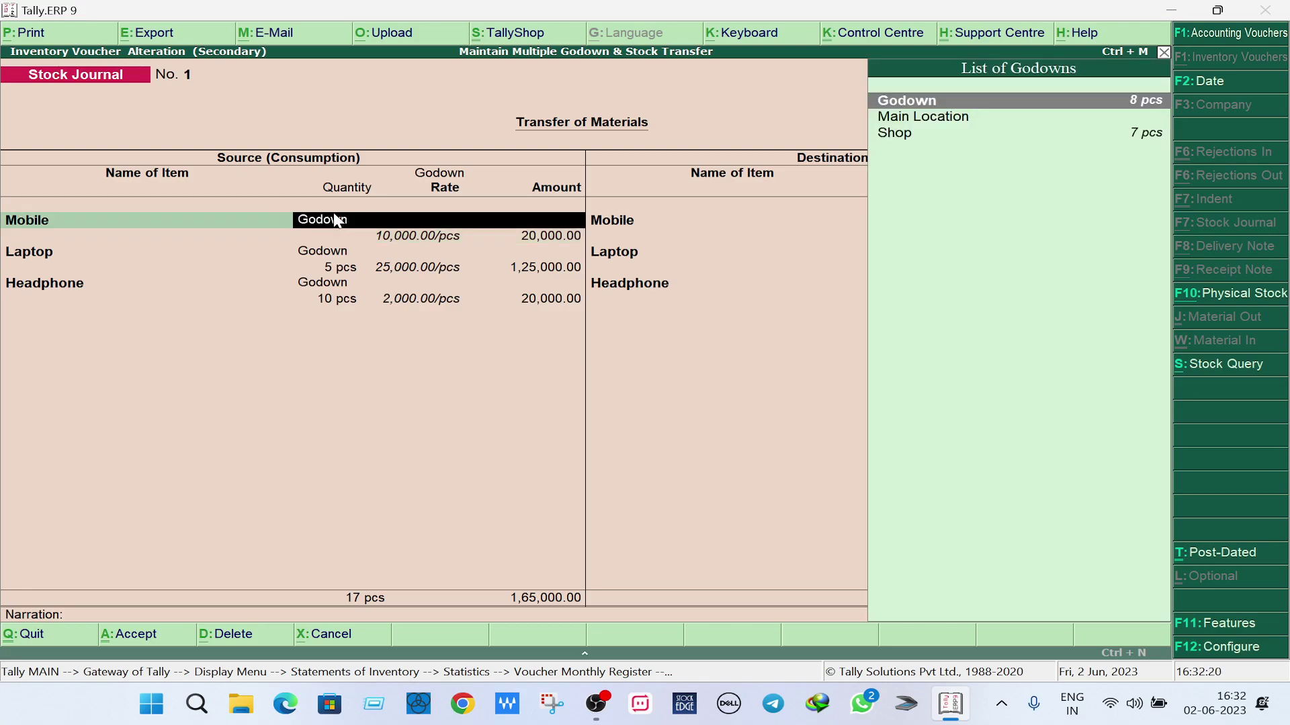
pyautogui.press('Escape')
pyautogui.press('Escape')
pyautogui.press('y')
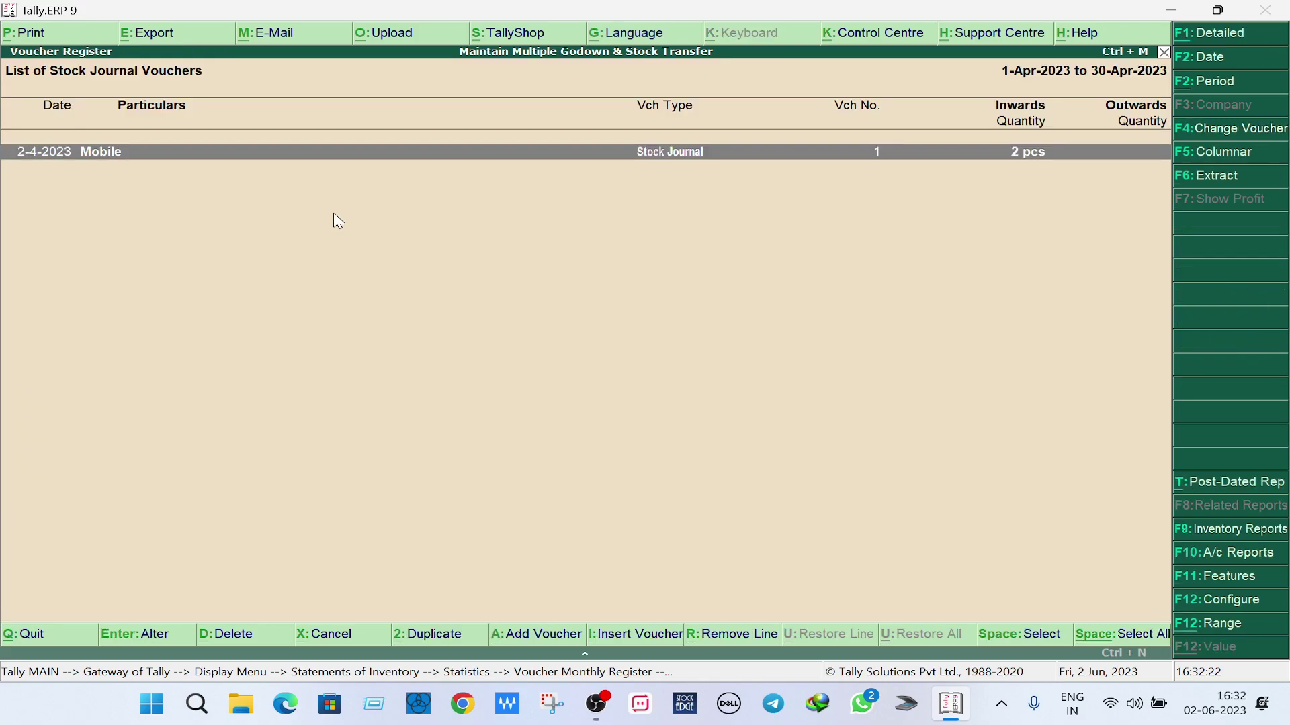
# Step: Reopen stock journal No. 1 and review the Mobile source line's godown, quantity, rate and amount
pyautogui.press('Return')
pyautogui.press('Return')
pyautogui.press('Return')
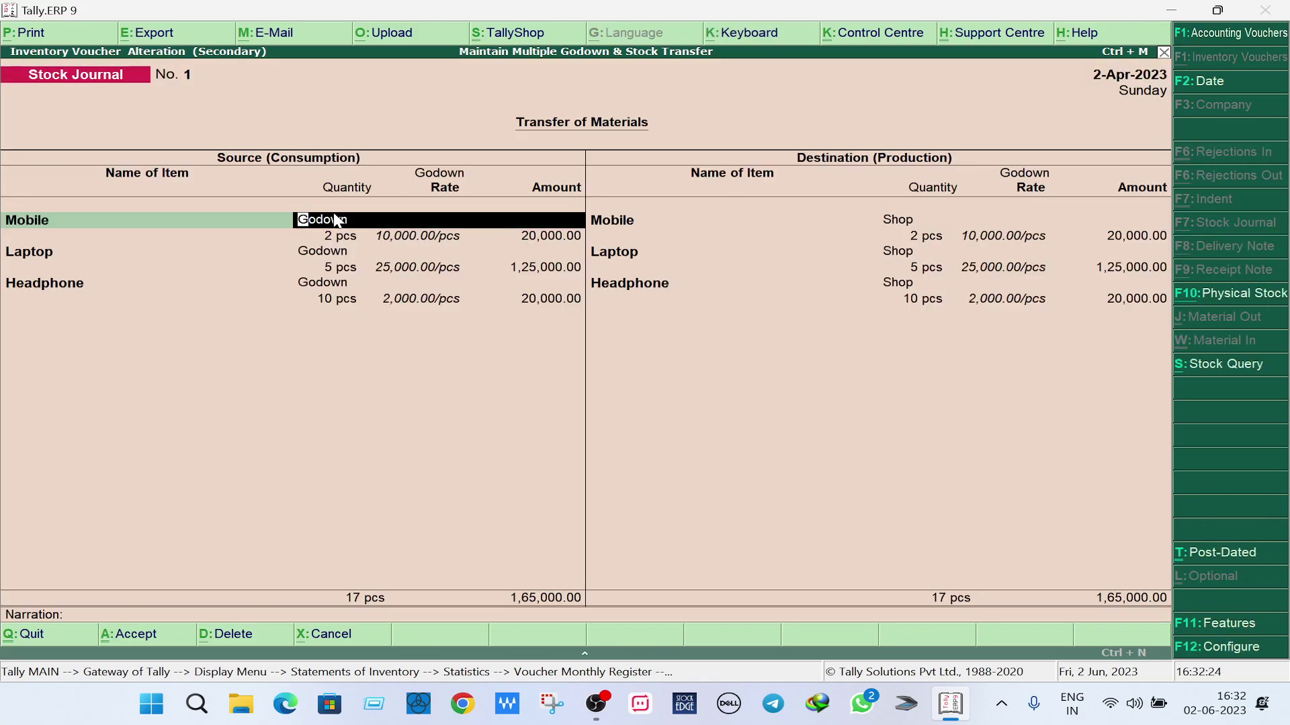
pyautogui.press('Return')
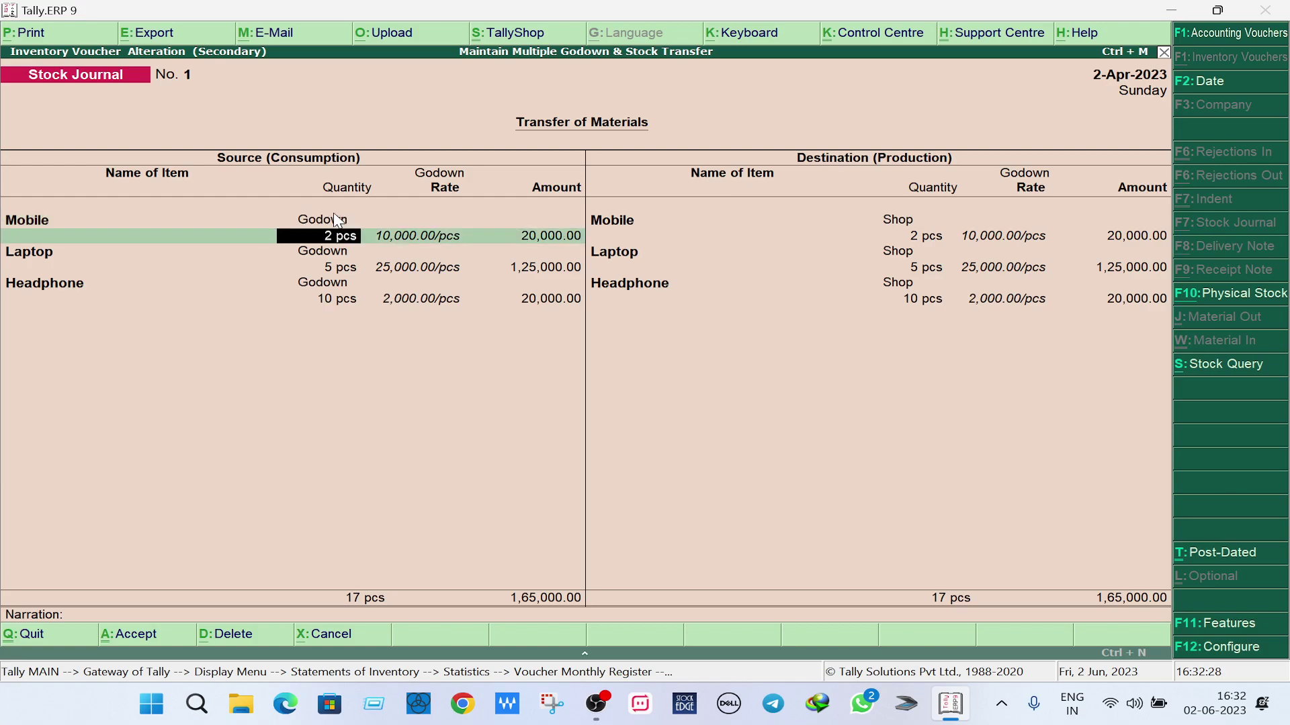
pyautogui.press('Return')
pyautogui.press('Return')
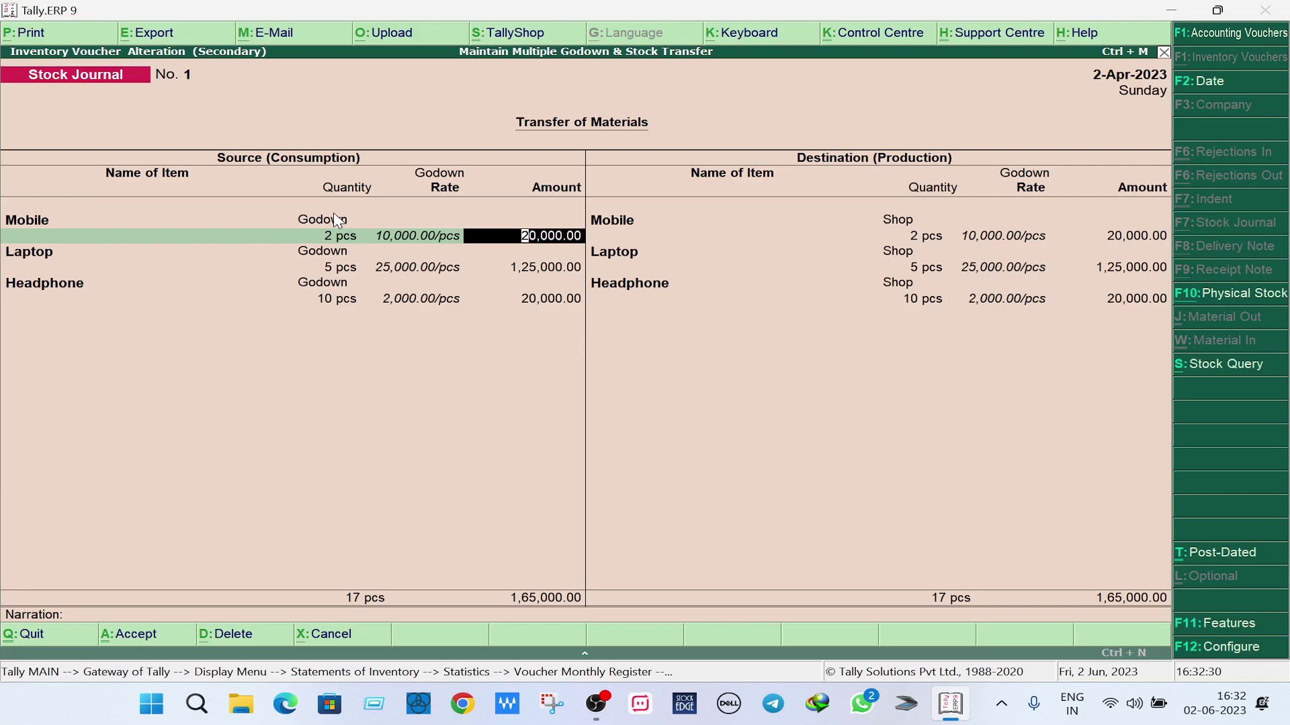
pyautogui.press('Return')
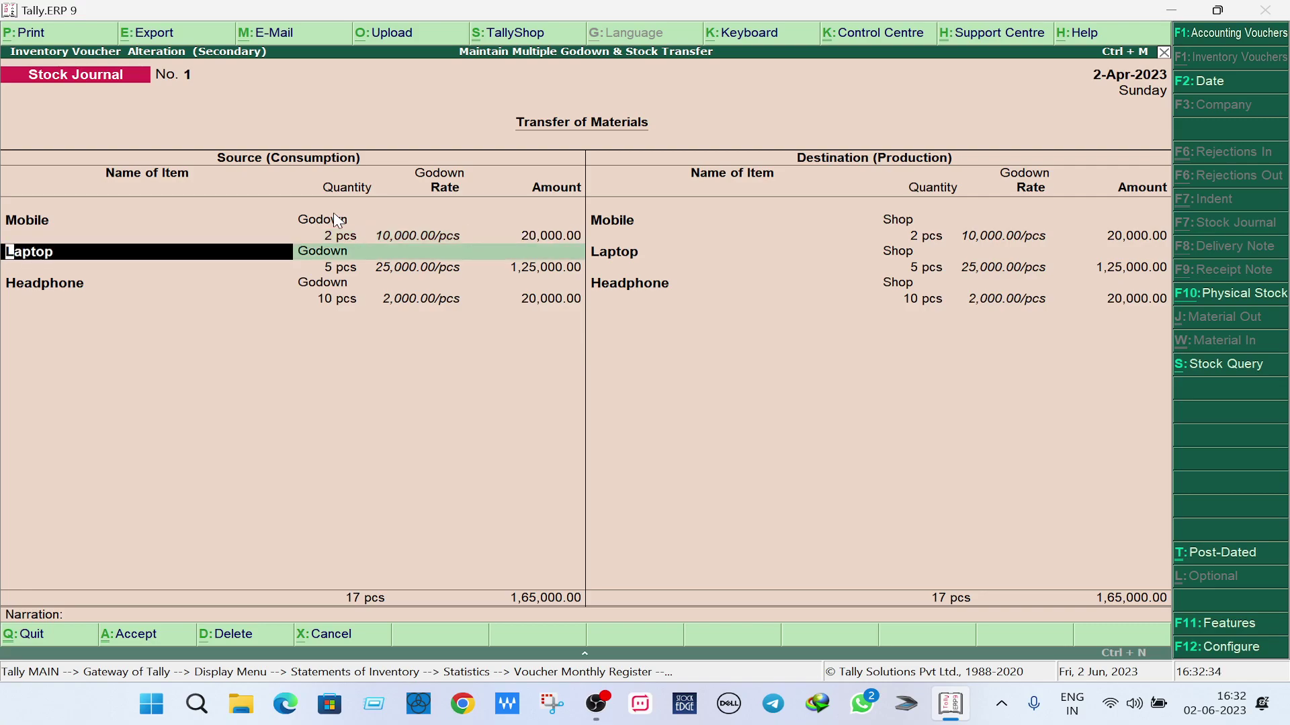
# Step: Review the Laptop source line, including the available stock items and godowns, keeping Laptop and Godown selected
pyautogui.press('Return')
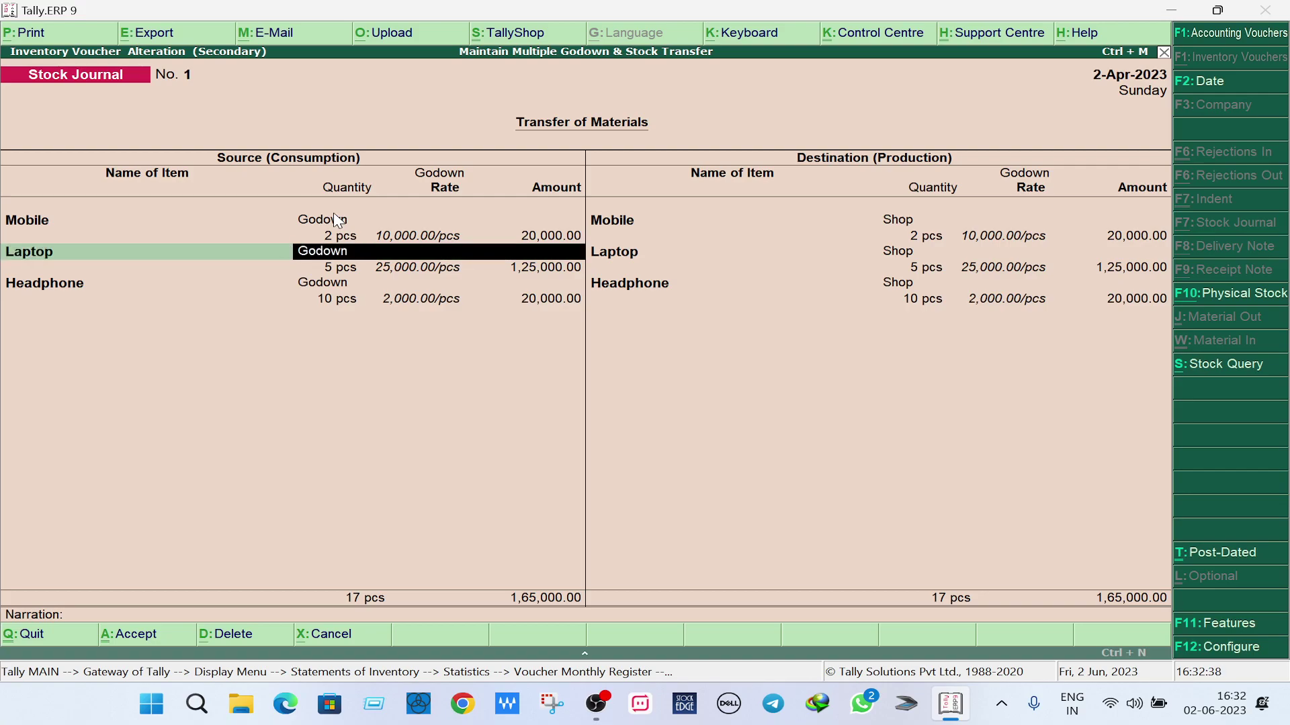
pyautogui.press('BackSpace')
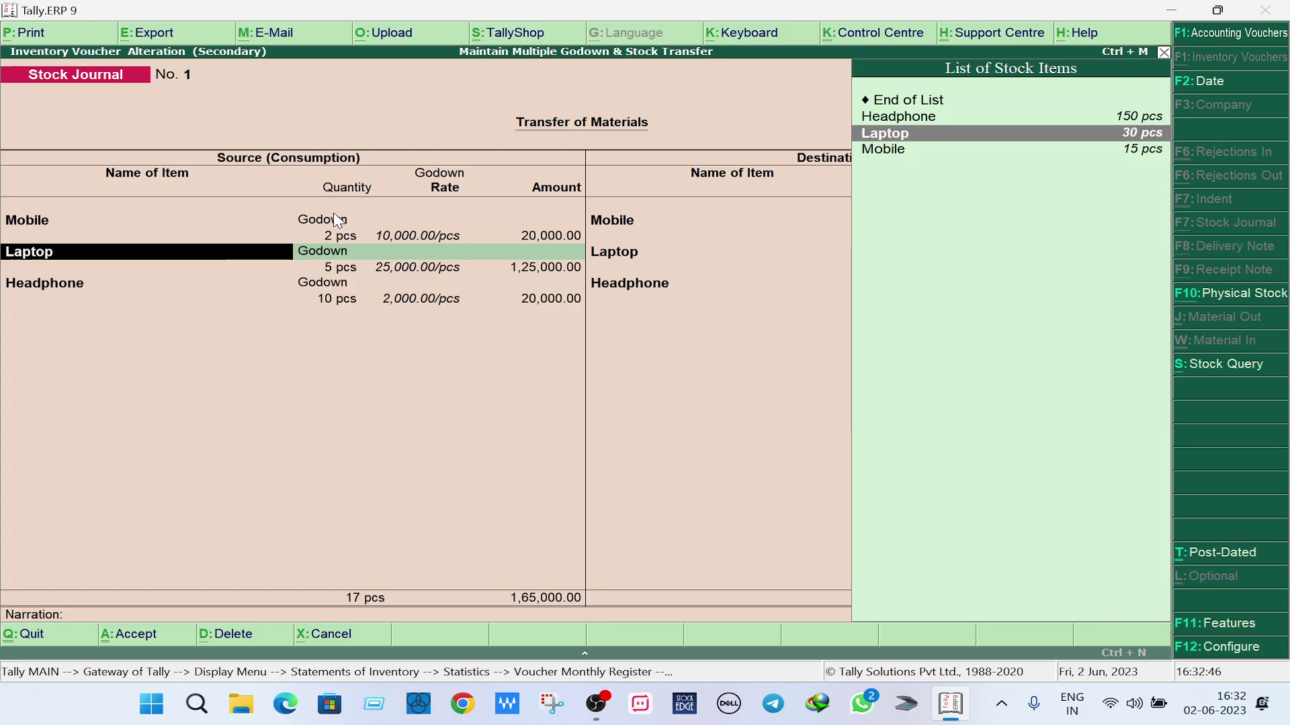
pyautogui.press('Return')
pyautogui.press('BackSpace')
pyautogui.press('Return')
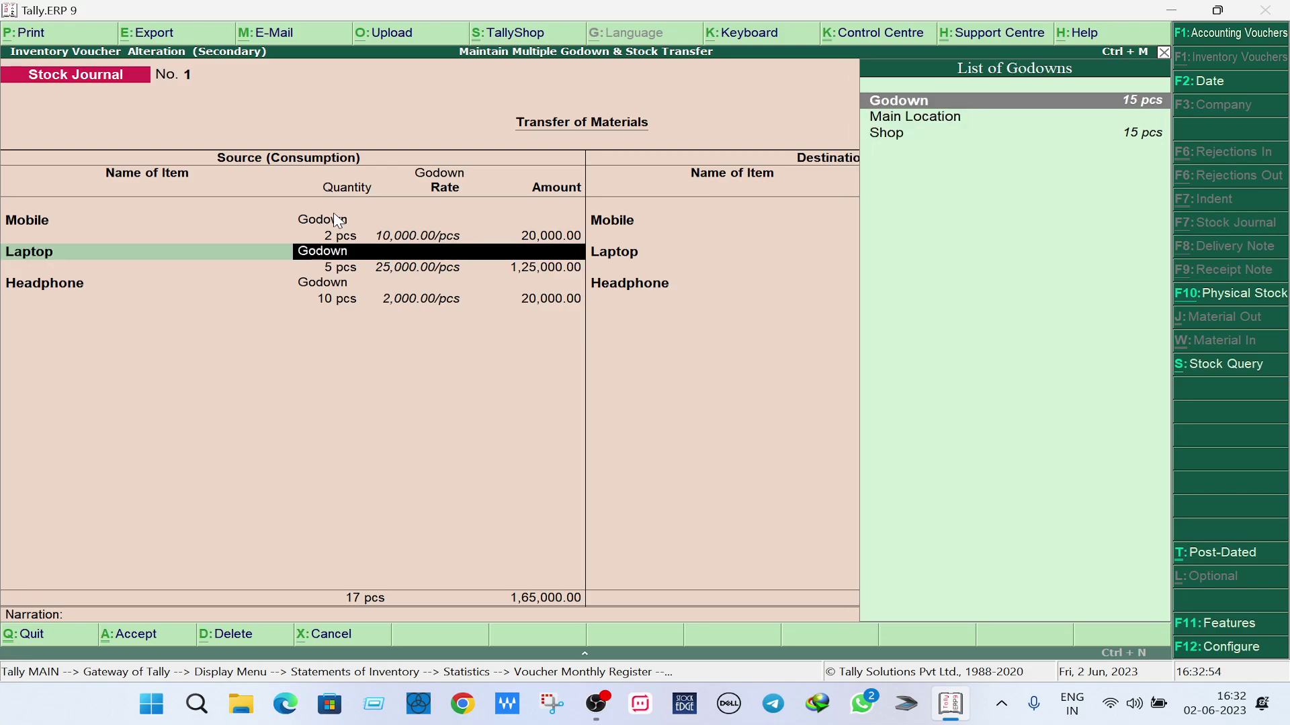
pyautogui.press('Return')
pyautogui.press('Return')
pyautogui.press('Return')
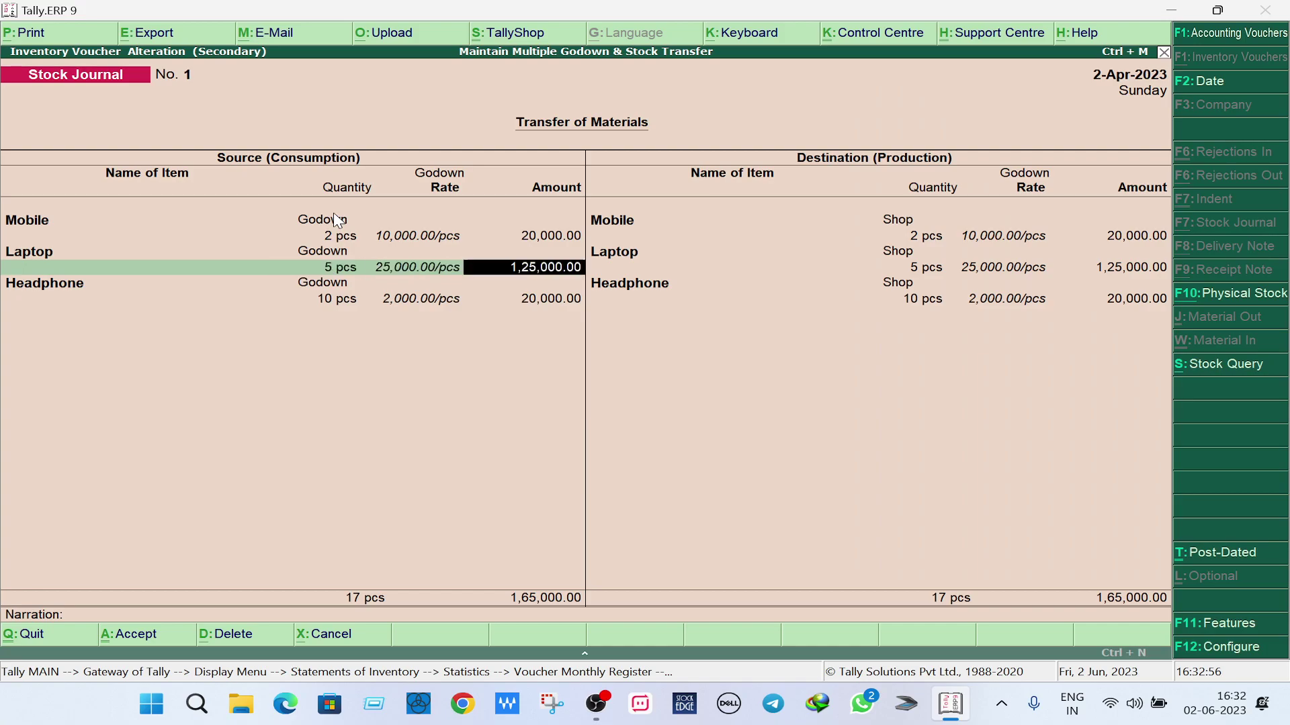
pyautogui.press('Return')
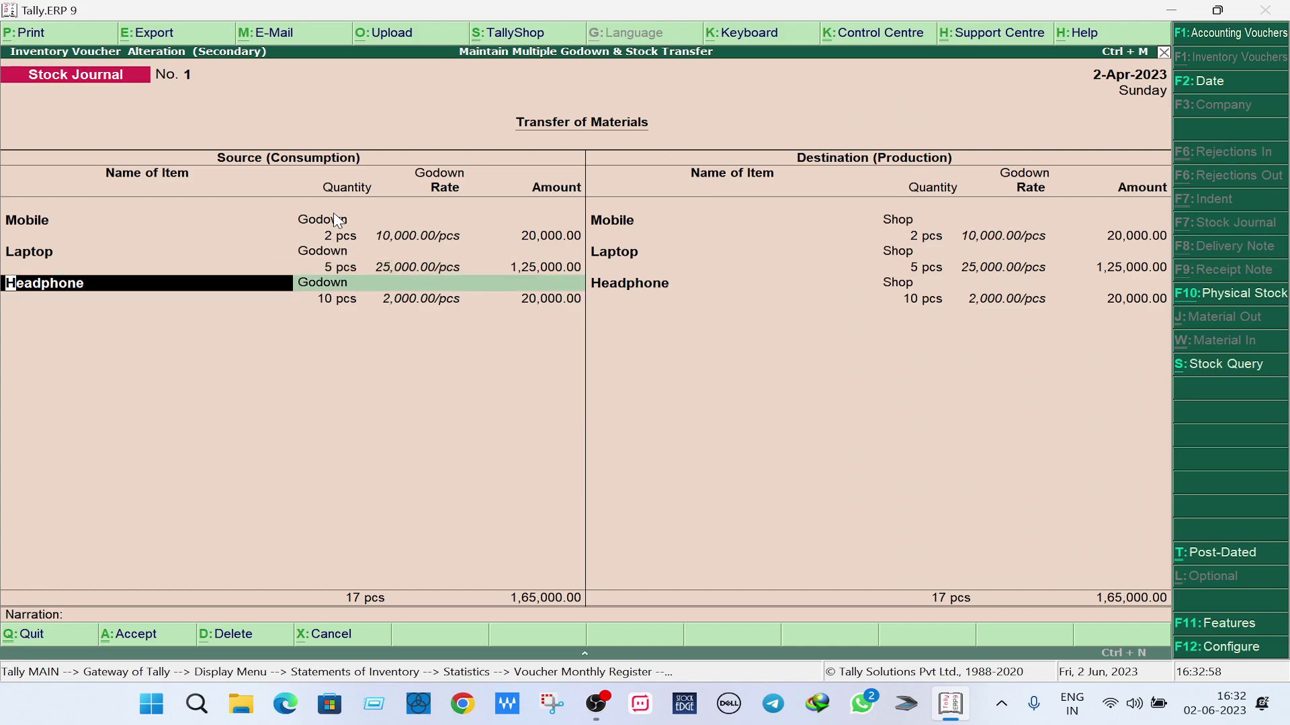
# Step: Review the Headphone source line's godown, quantity, rate and amount, and end the source item list
pyautogui.press('Return')
pyautogui.press('Return')
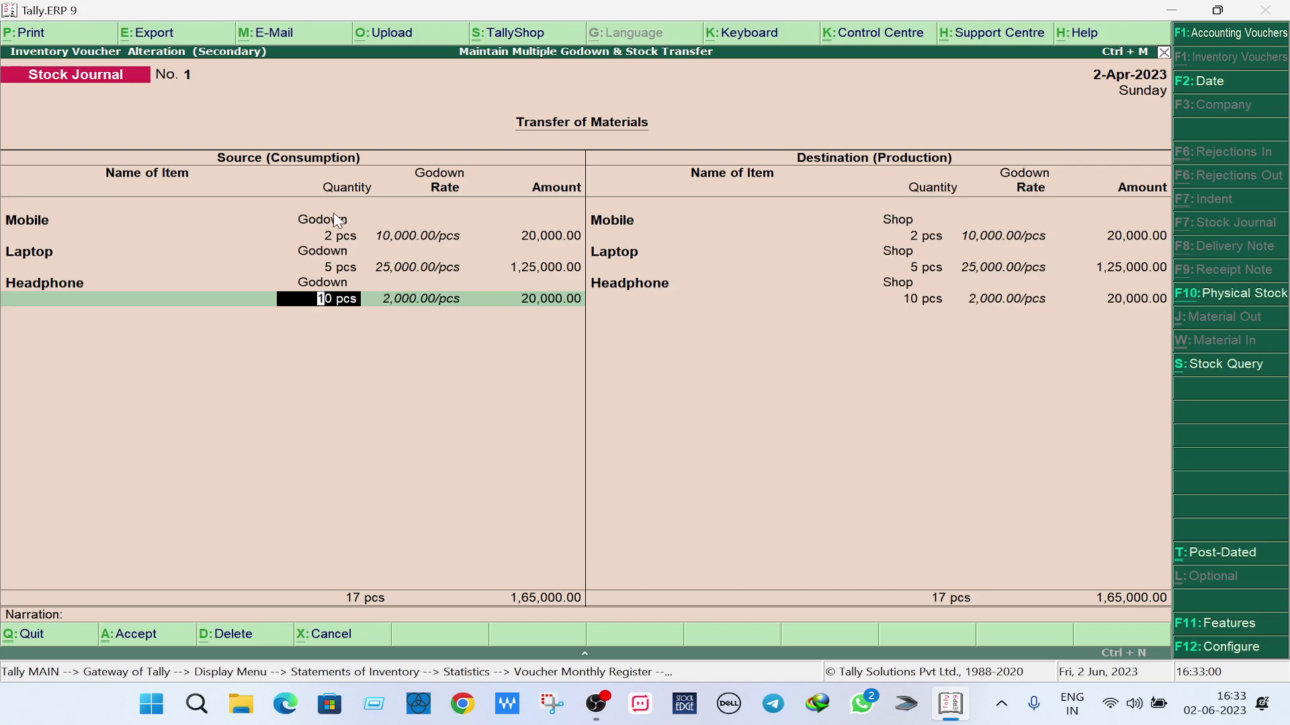
pyautogui.press('Return')
pyautogui.press('Return')
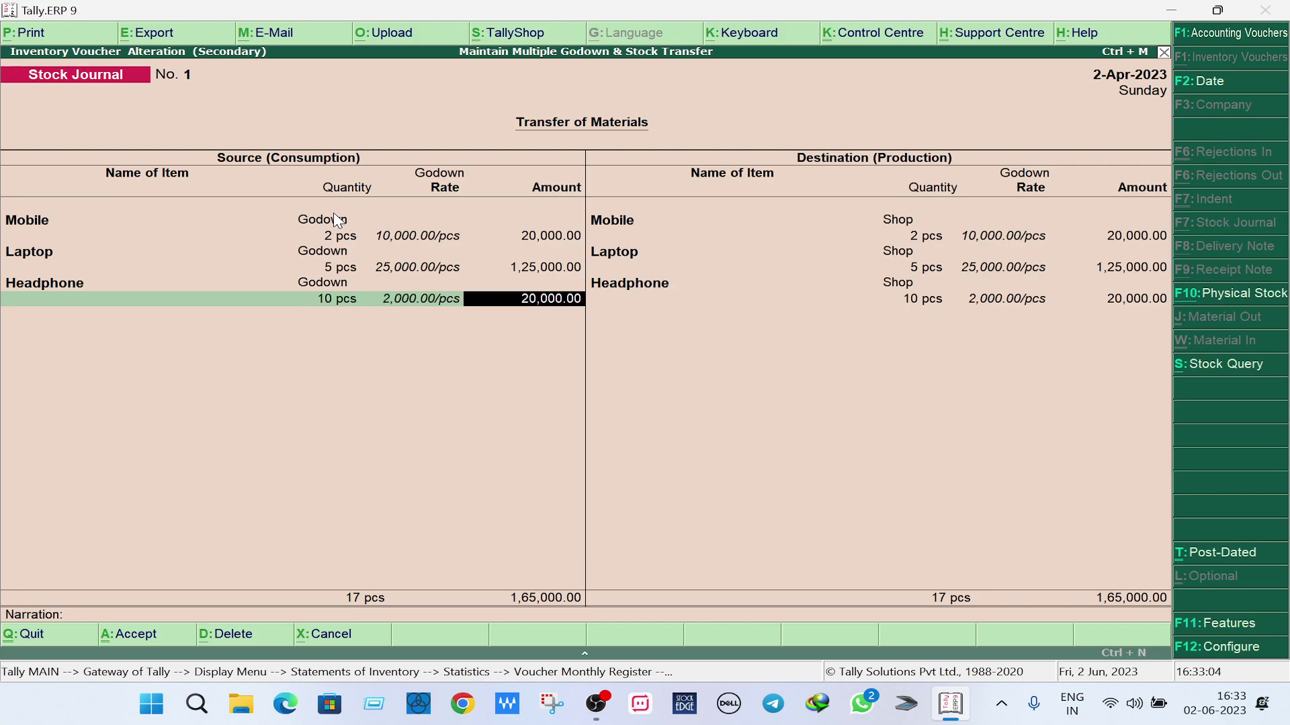
pyautogui.press('Return')
pyautogui.press('Return')
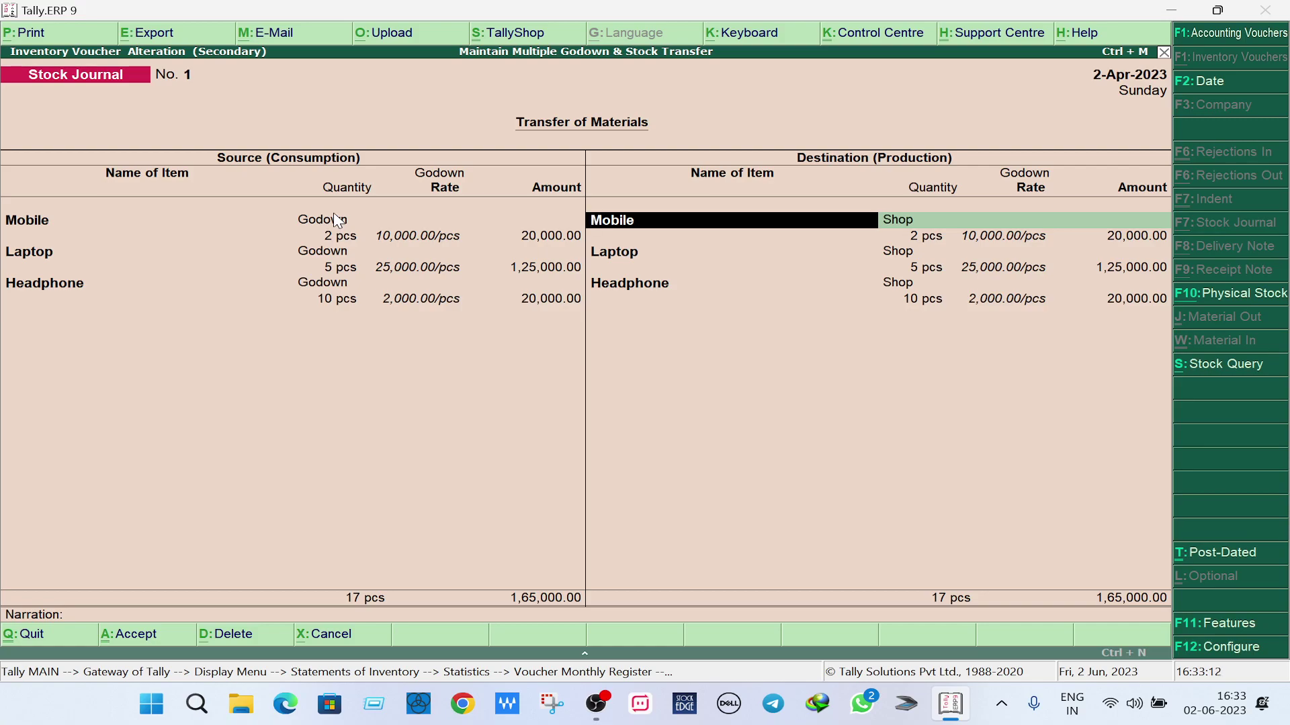
# Step: Review the destination lines for Mobile, Laptop and Headphone, checking the godown, quantity, rate and amount of each
pyautogui.press('Return')
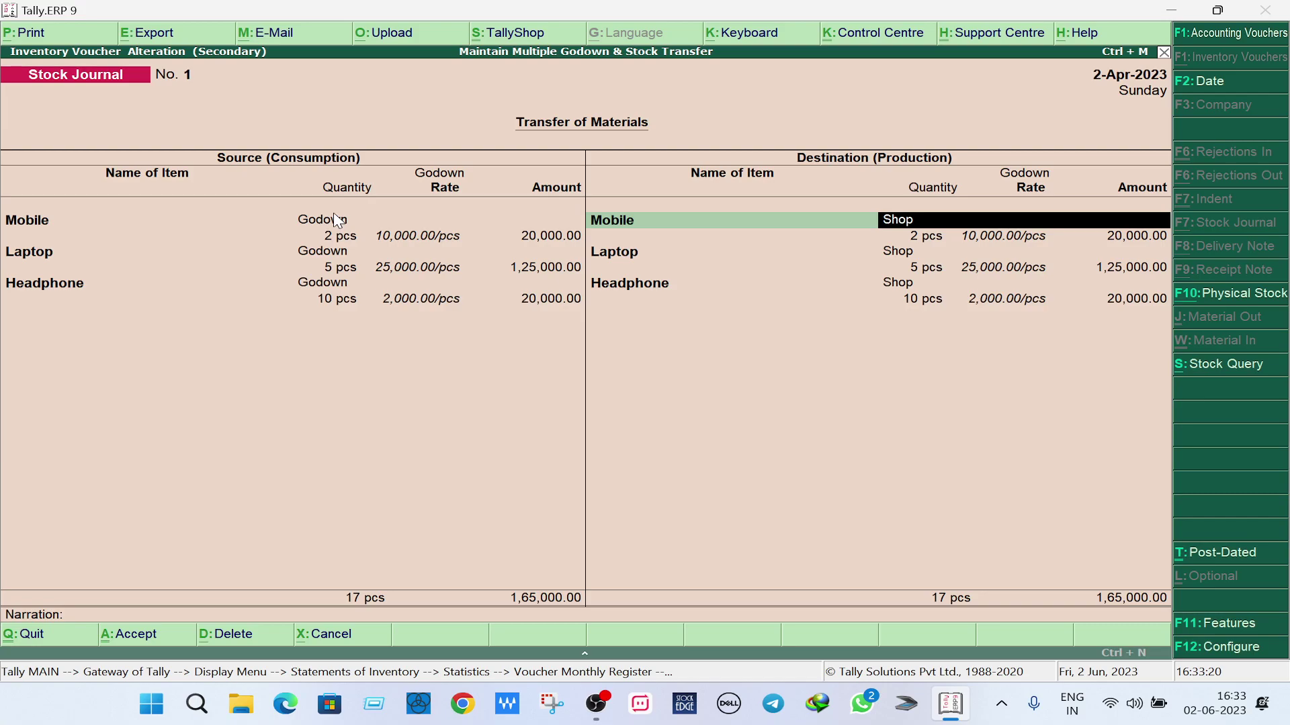
pyautogui.press('Return')
pyautogui.press('Return')
pyautogui.press('Return')
pyautogui.press('Return')
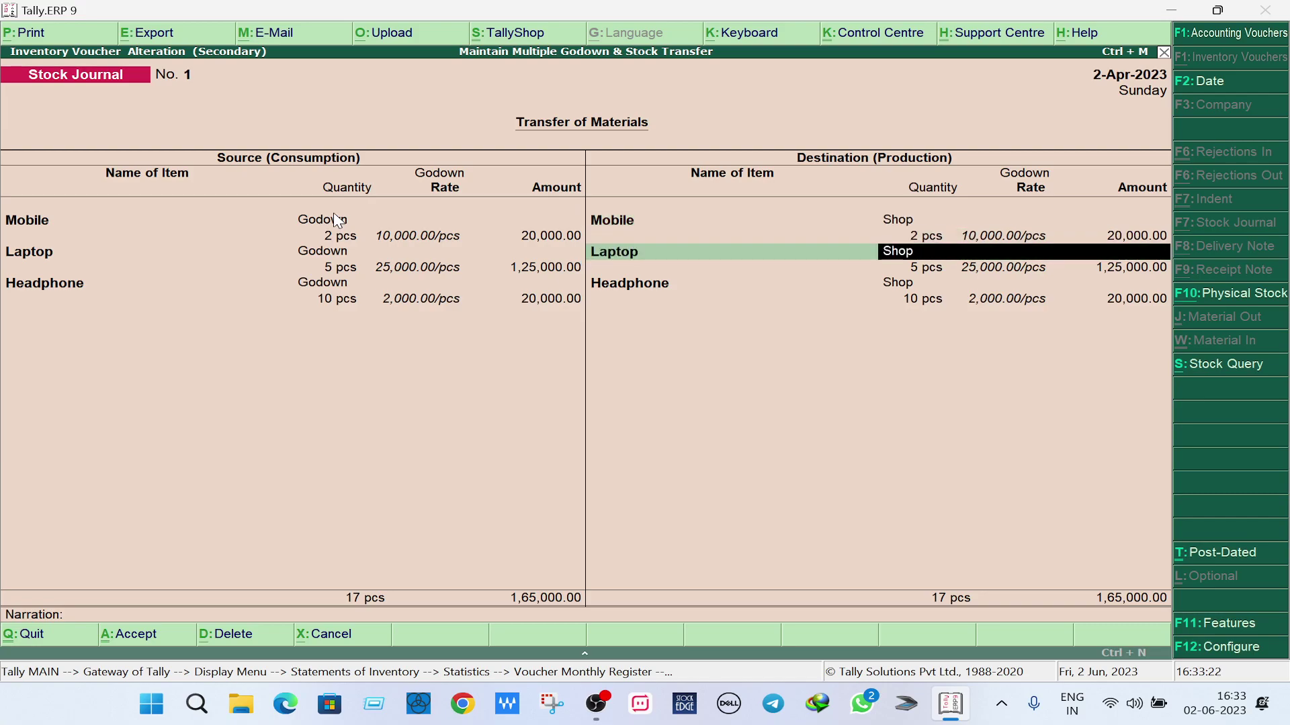
pyautogui.press('Return')
pyautogui.press('Return')
pyautogui.press('Return')
pyautogui.press('Return')
pyautogui.press('Return')
pyautogui.press('Return')
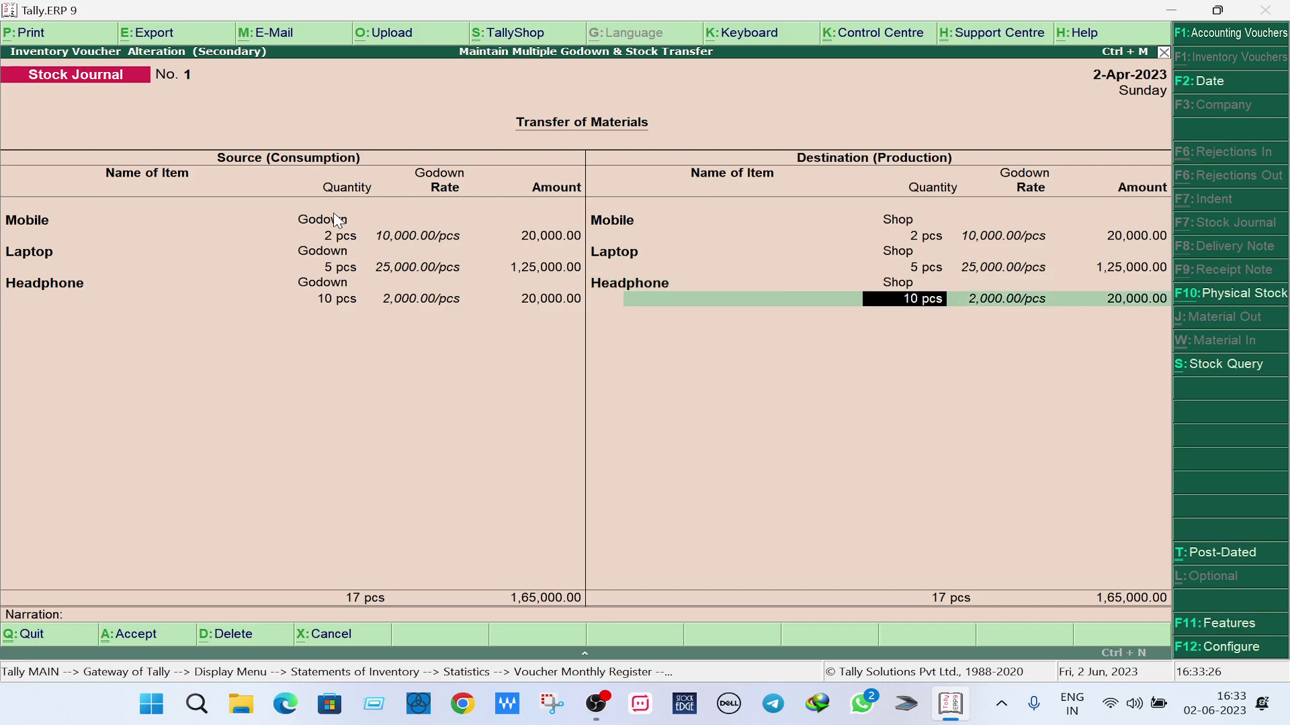
pyautogui.press('Return')
pyautogui.press('Return')
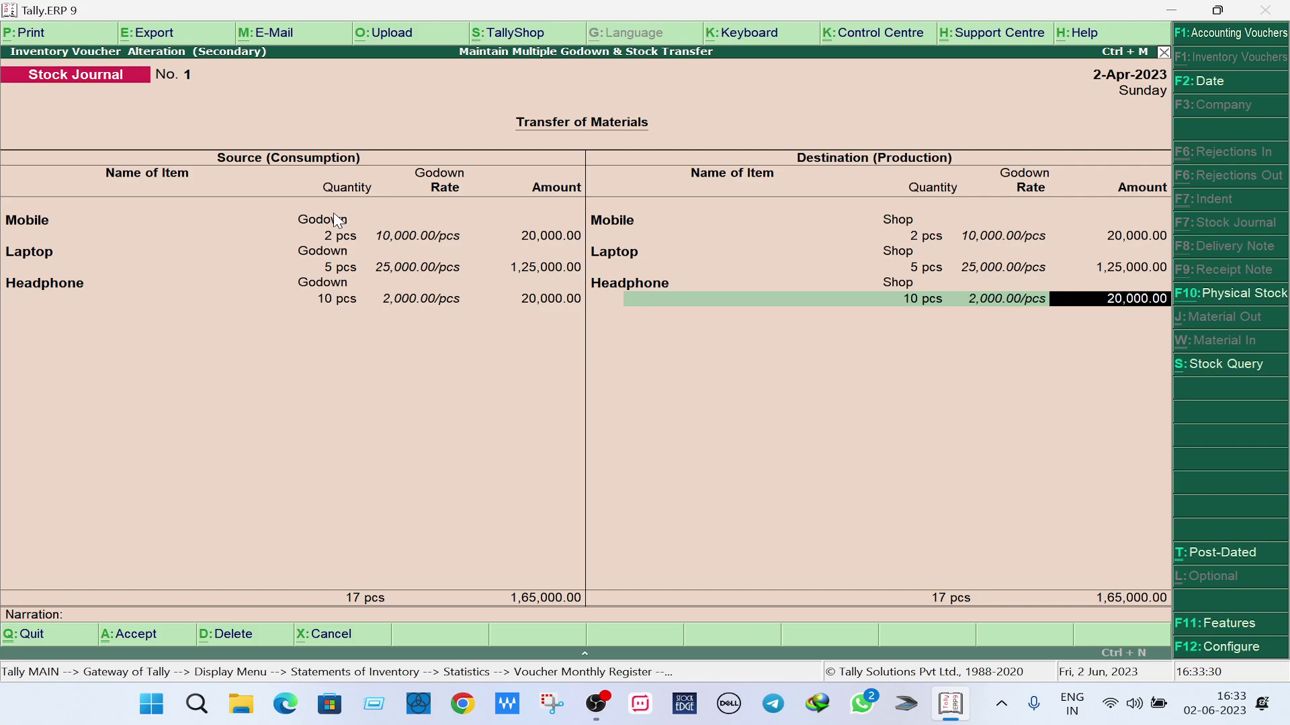
pyautogui.press('Return')
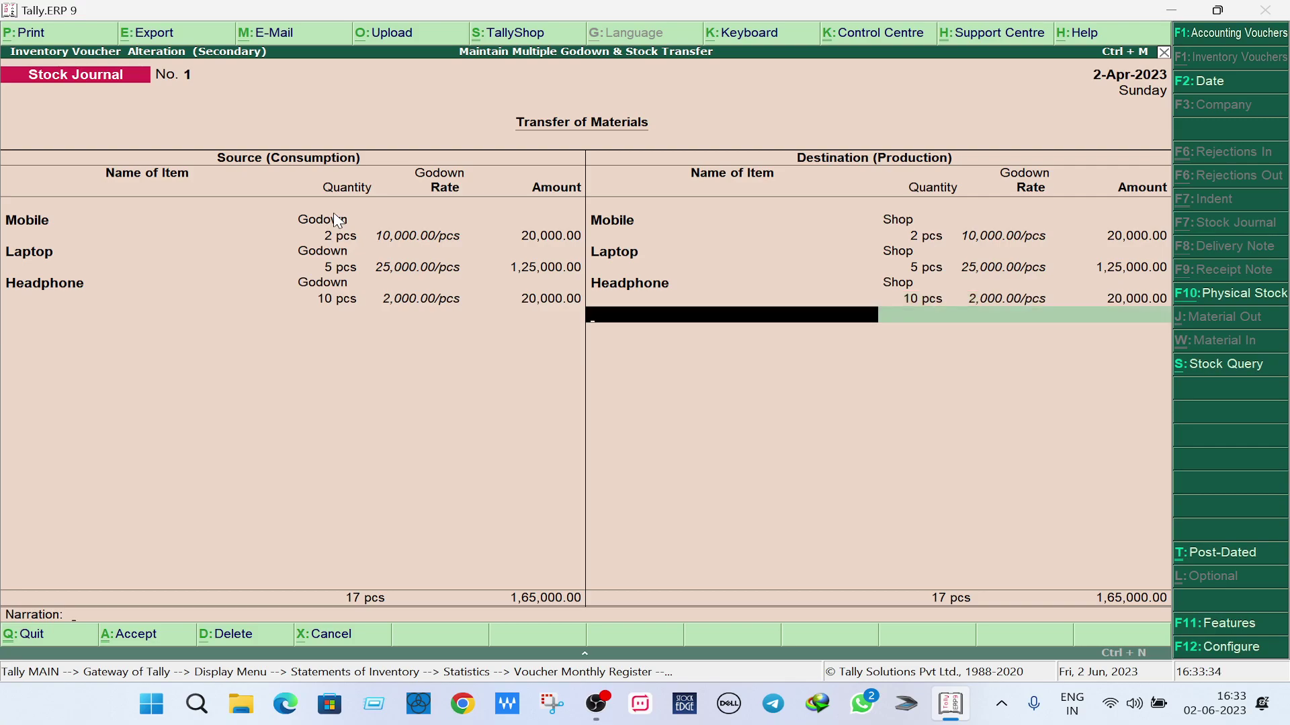
# Step: Quit the stock journal without saving and return to the Gateway of Tally
pyautogui.press('Return')
pyautogui.press('Return')
pyautogui.press('Escape')
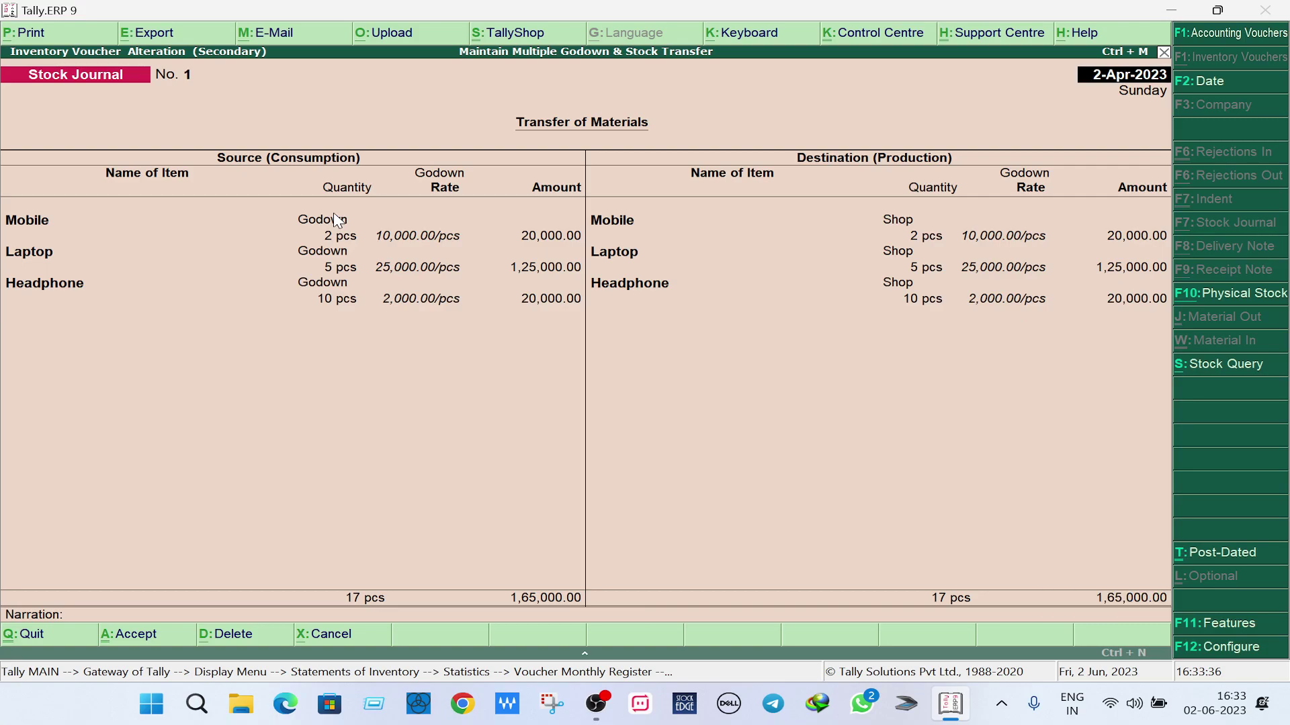
pyautogui.press('Escape')
pyautogui.press('y')
pyautogui.press('Escape')
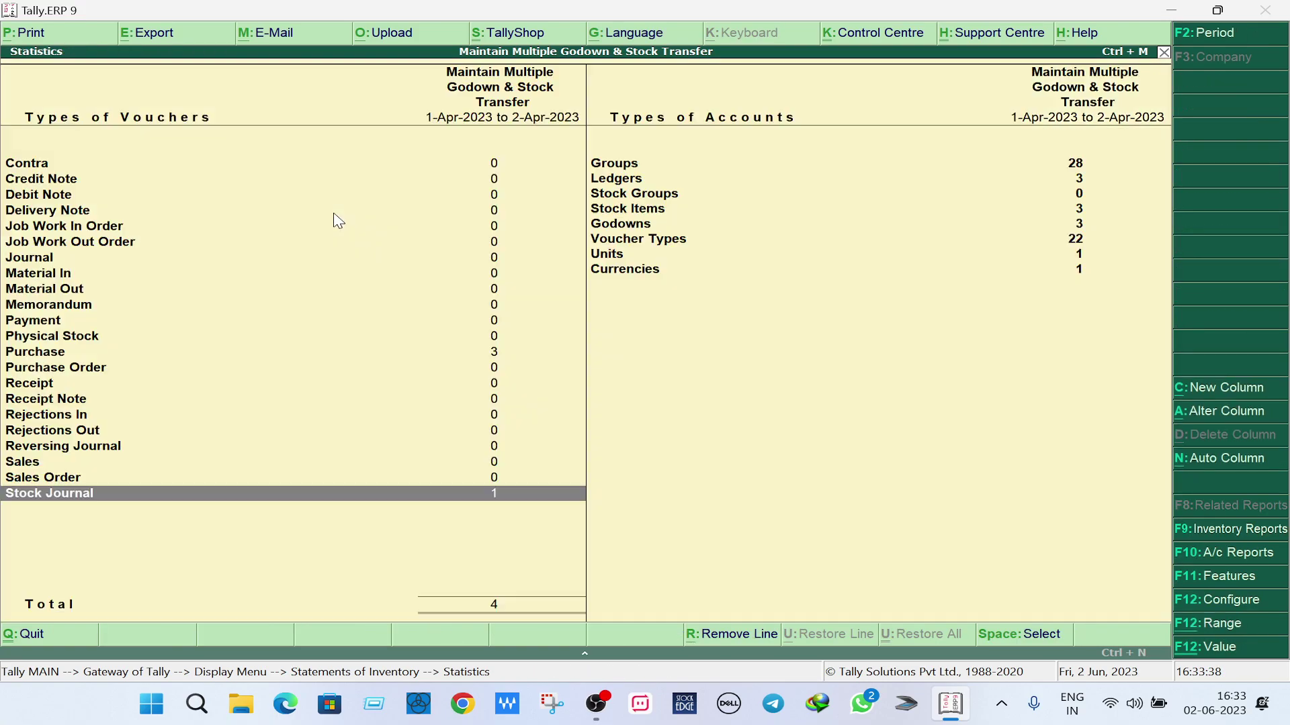
pyautogui.press('Escape')
pyautogui.press('Escape')
pyautogui.press('Escape')
pyautogui.press('Escape')
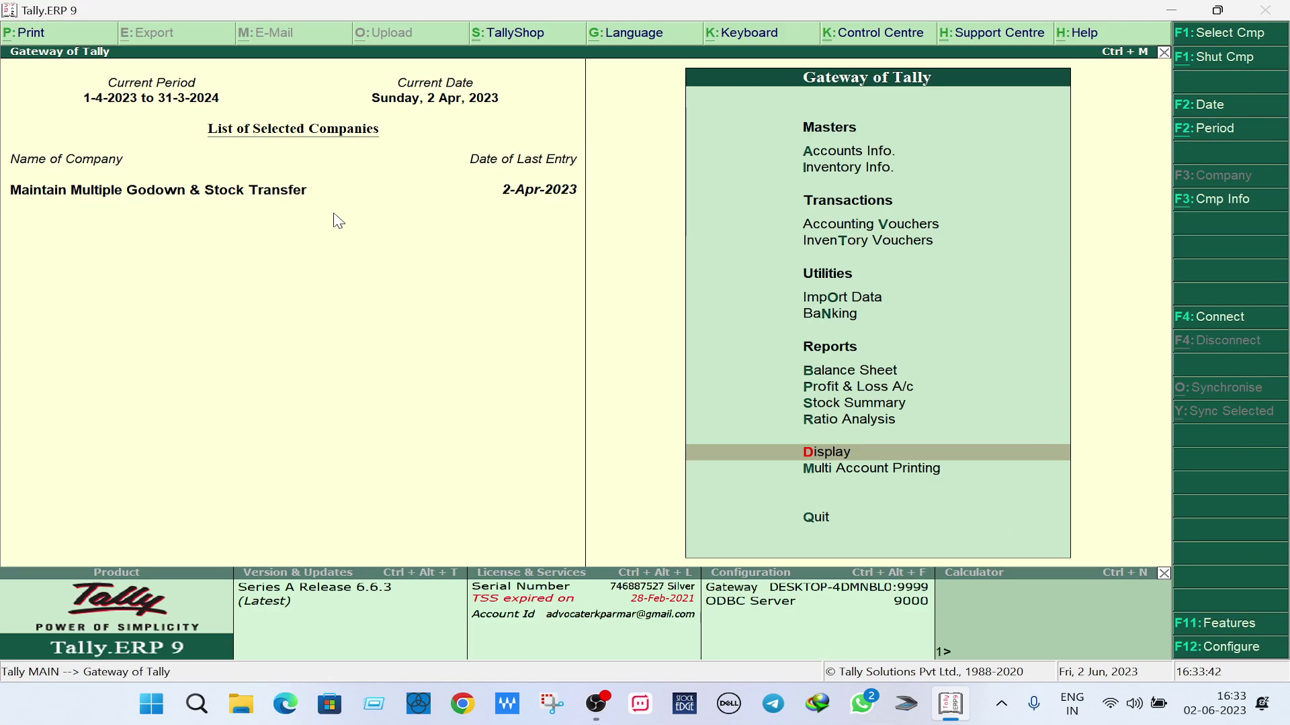
# Step: Open the Inventory Books menu within the Display reports
pyautogui.press('Return')
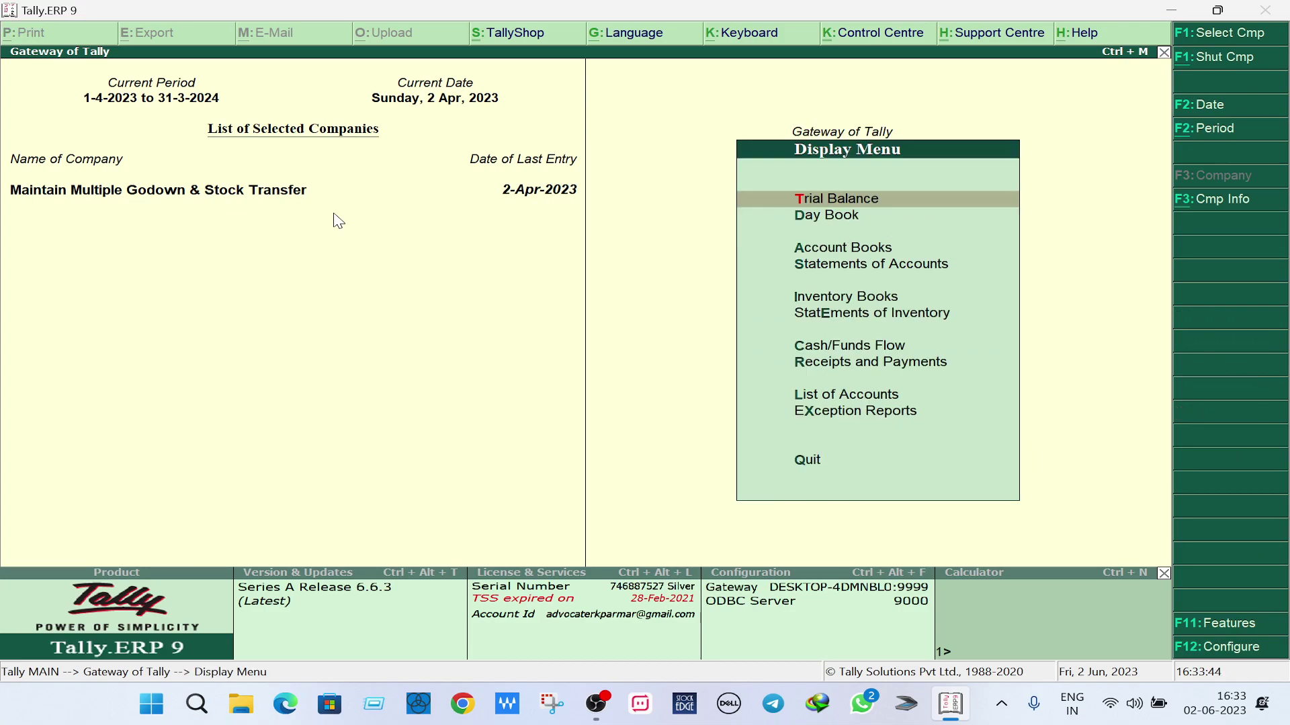
pyautogui.press('Down')
pyautogui.press('Down')
pyautogui.press('Down')
pyautogui.press('Down')
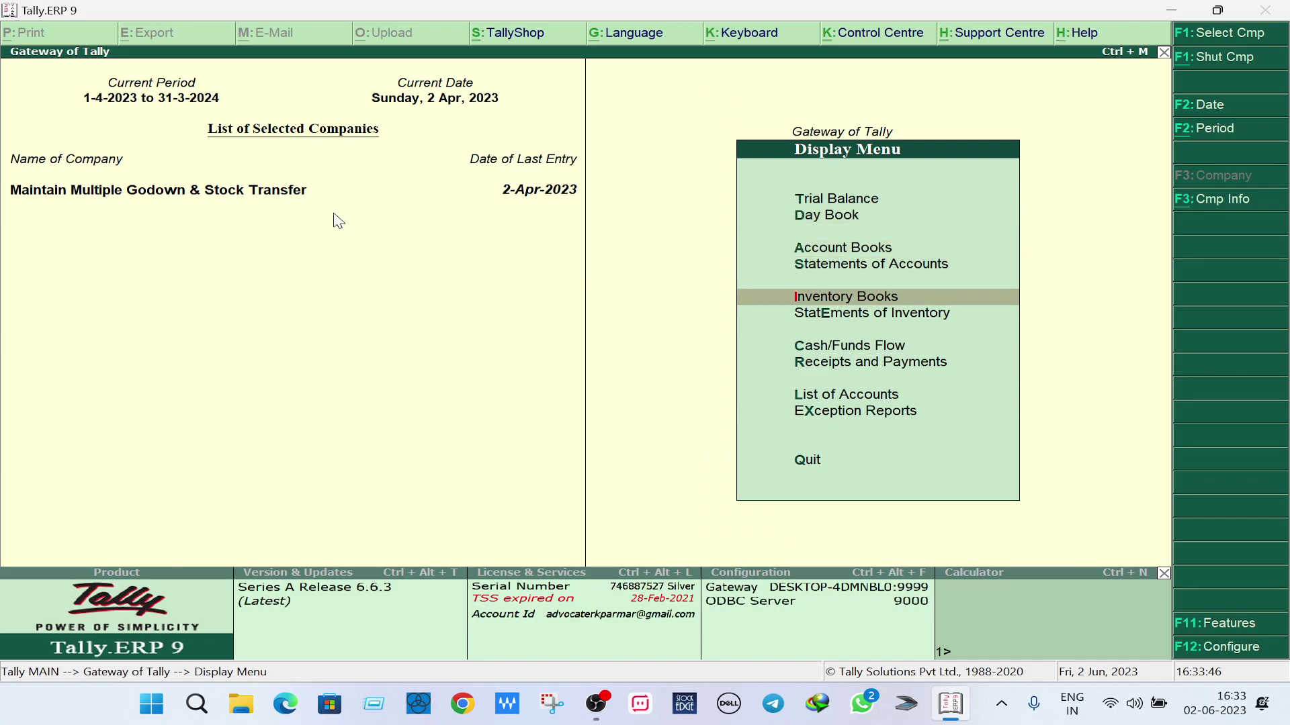
pyautogui.press('Return')
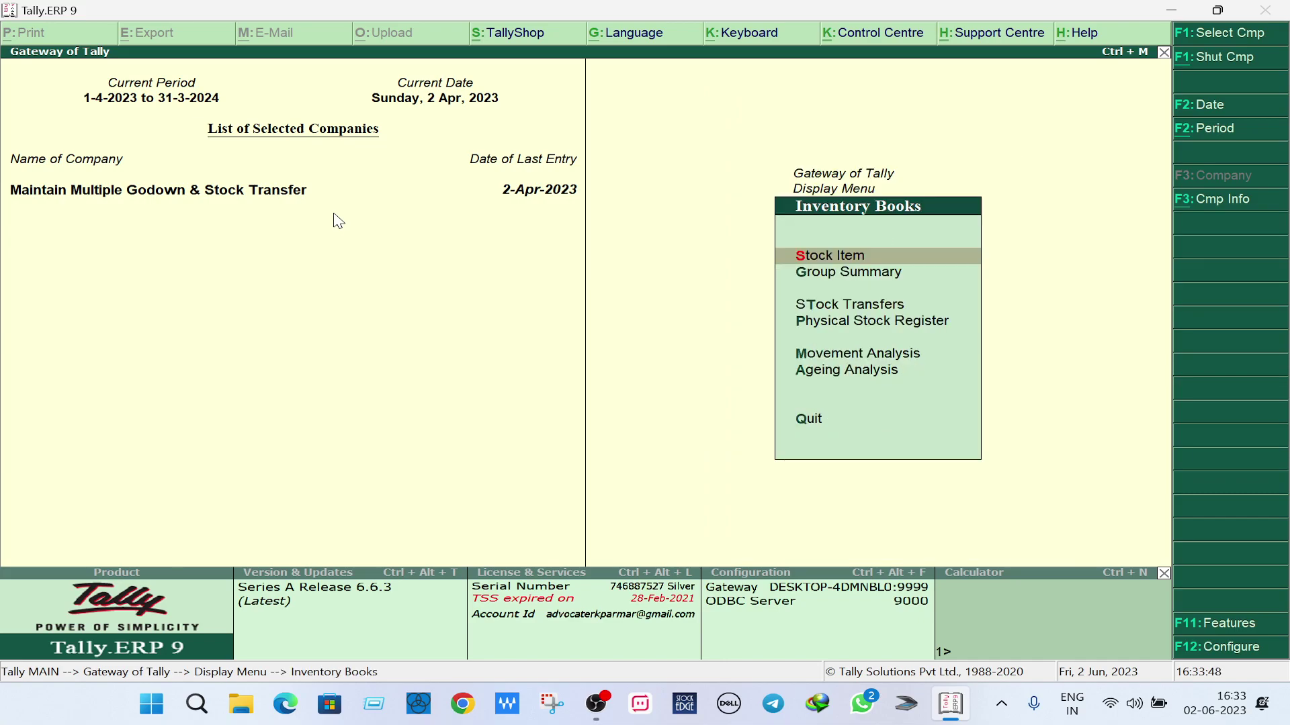
# Step: Open the Stock Transfers register and drill down through April to stock journal No. 1
pyautogui.press('Down')
pyautogui.press('Down')
pyautogui.press('Return')
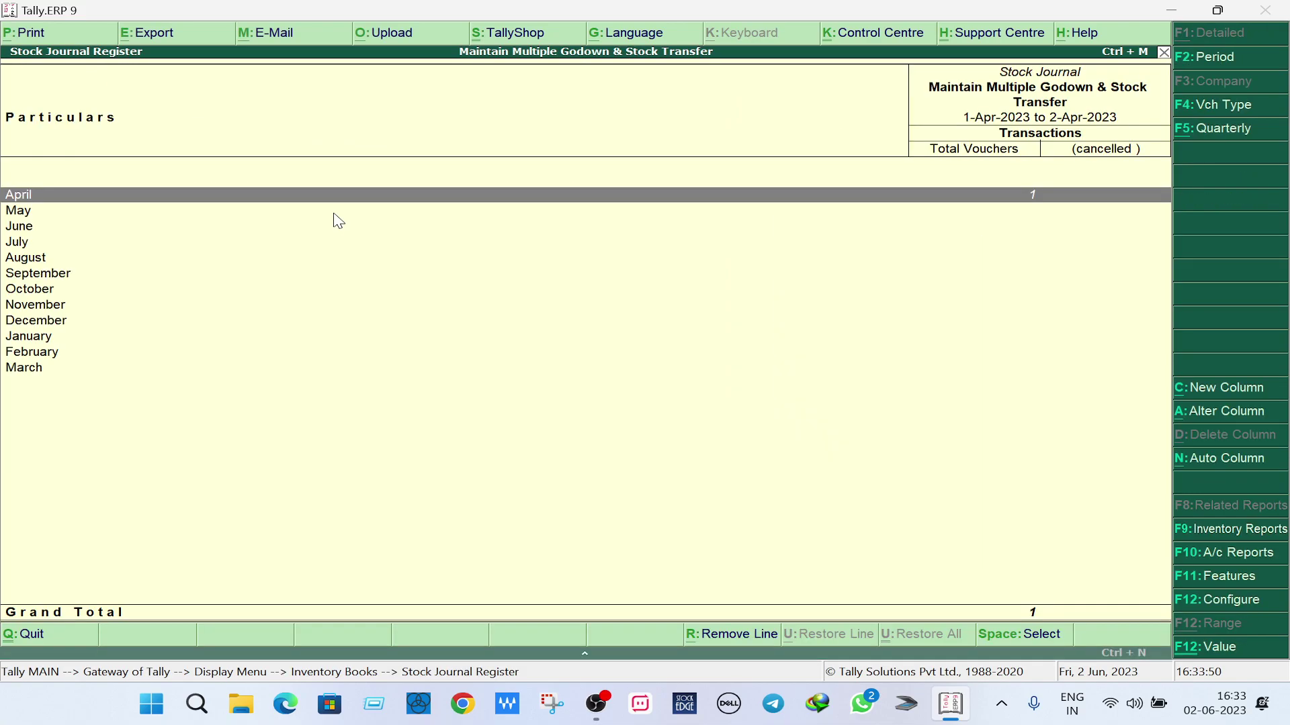
pyautogui.press('Return')
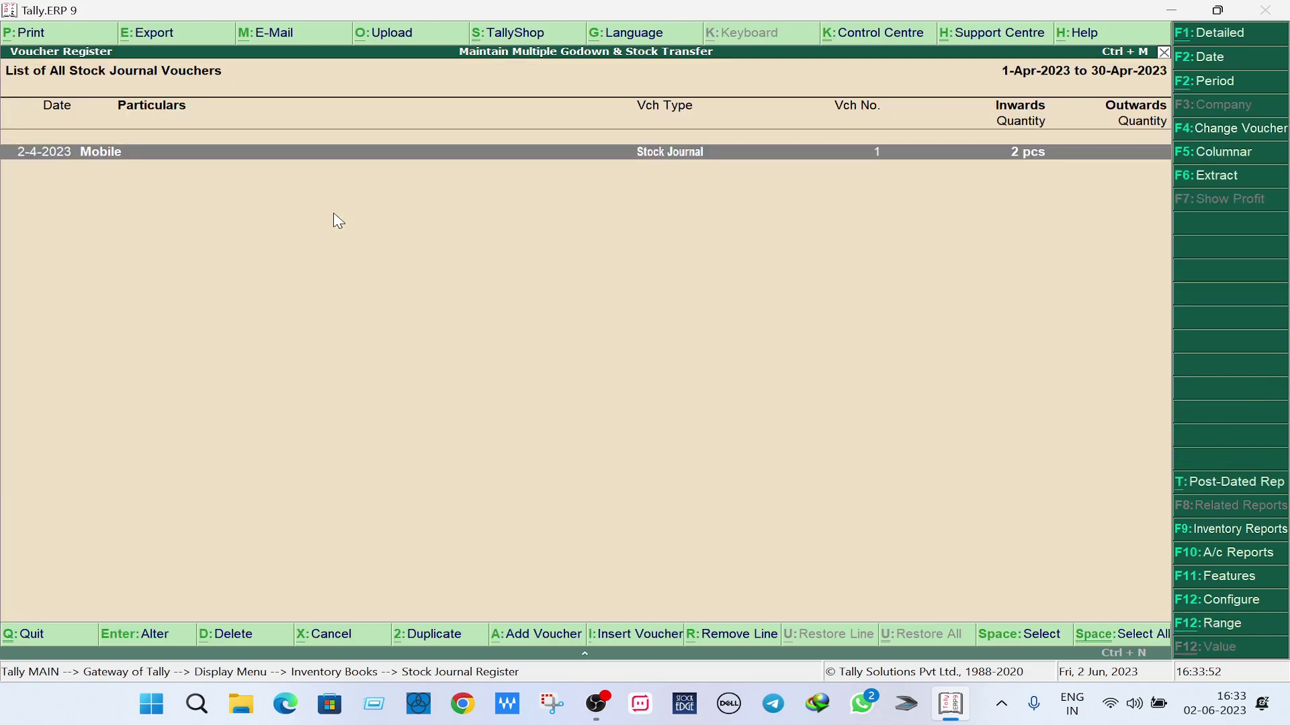
pyautogui.press('Return')
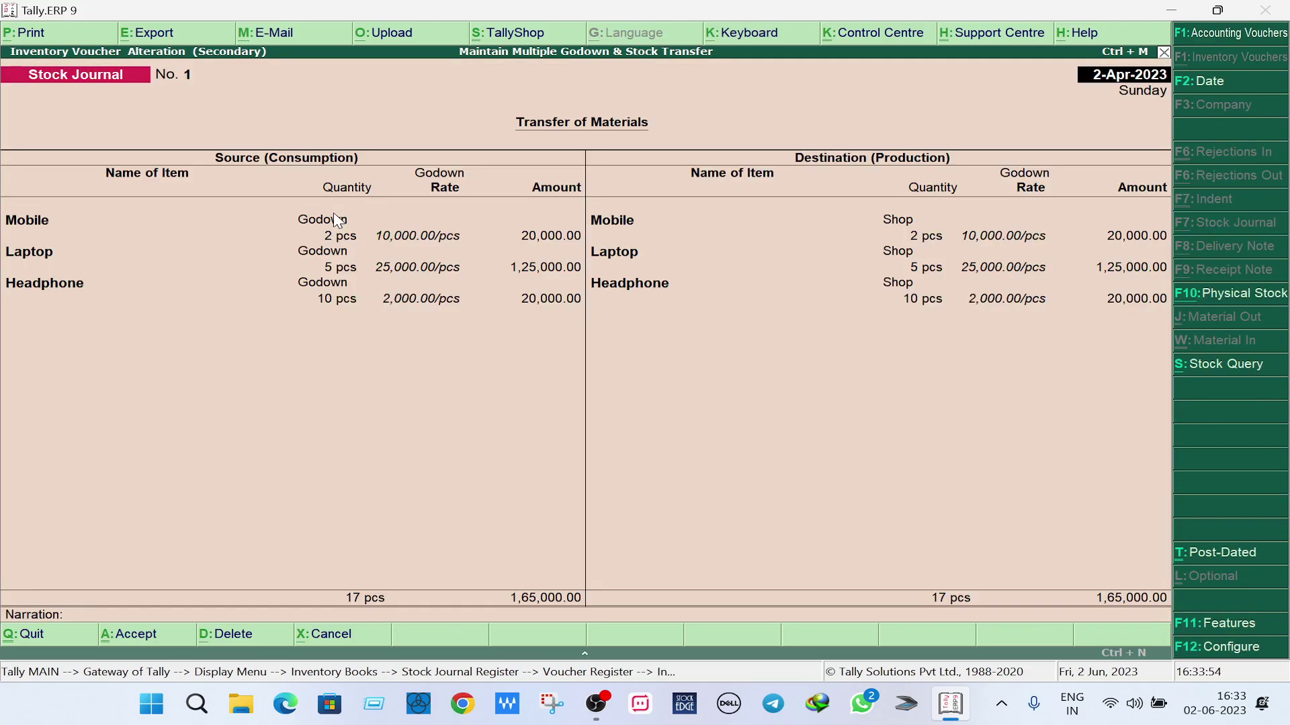